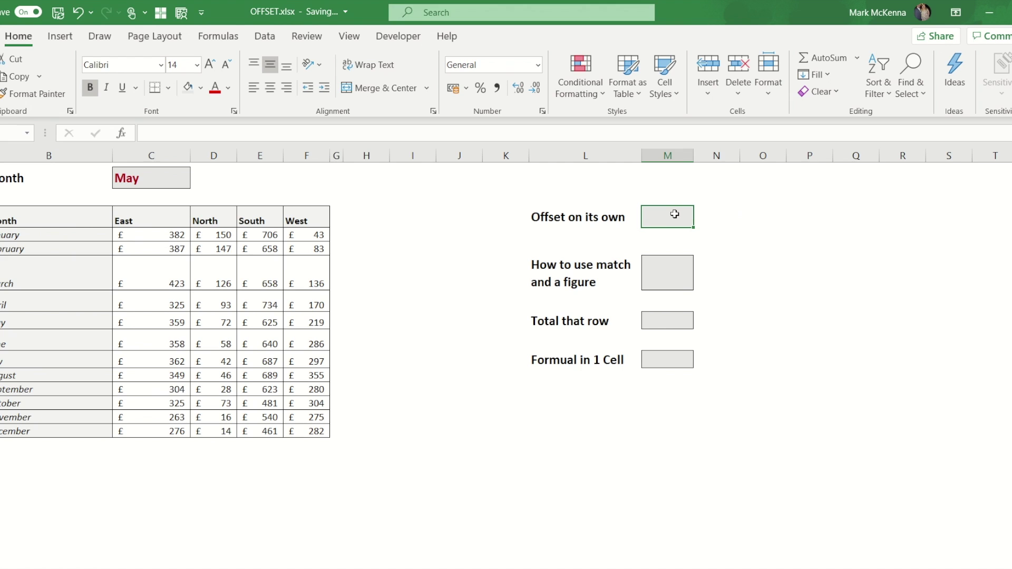
Step: Enter =OFFSET(B4,5,0) in the cell beside "Offset on its own"
{"action": "type", "text": "="}
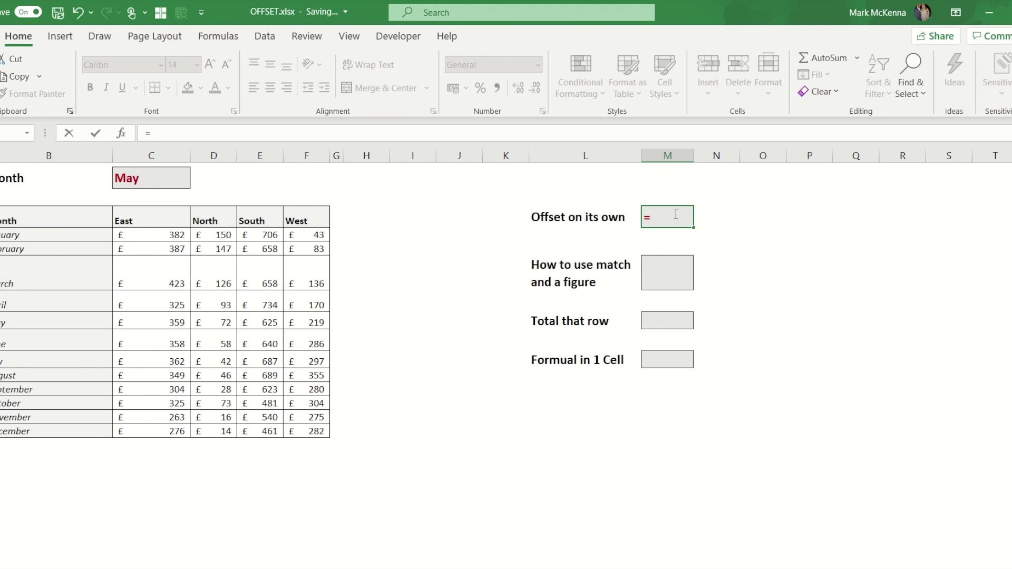
{"action": "type", "text": "of"}
{"action": "key", "text": "Tab"}
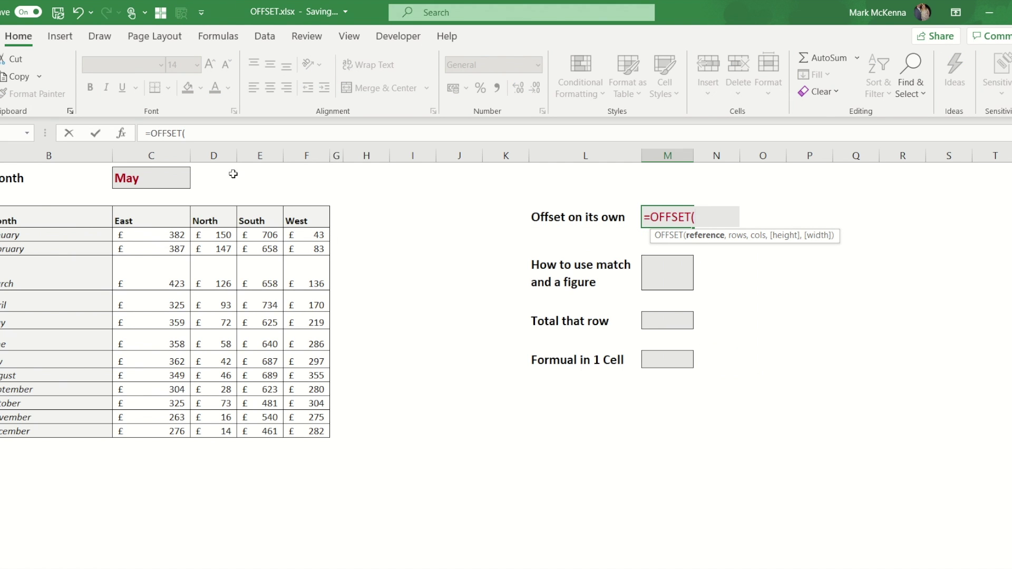
{"action": "left_click", "coordinate": [17, 218]}
{"action": "type", "text": ",5"}
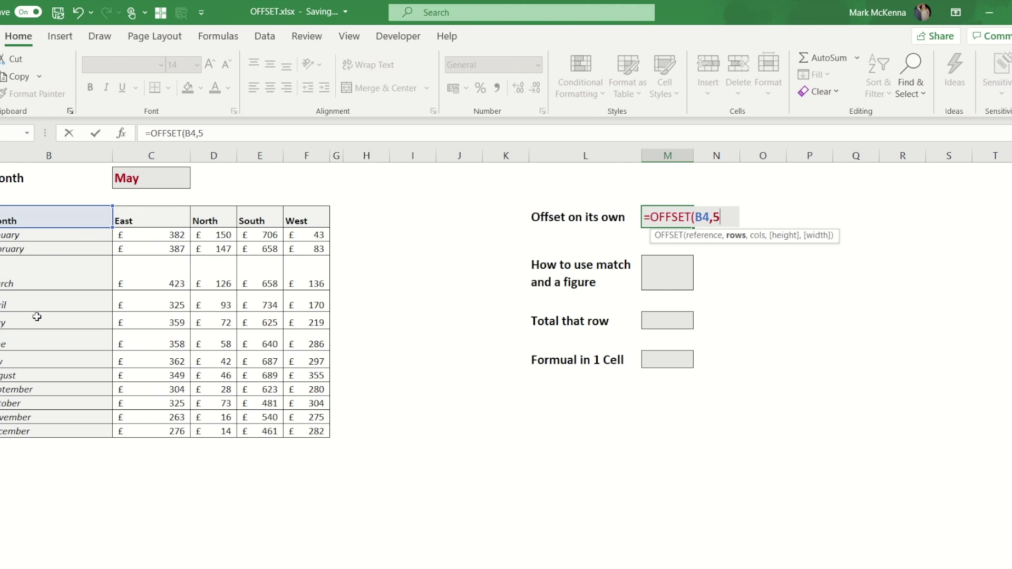
{"action": "type", "text": ","}
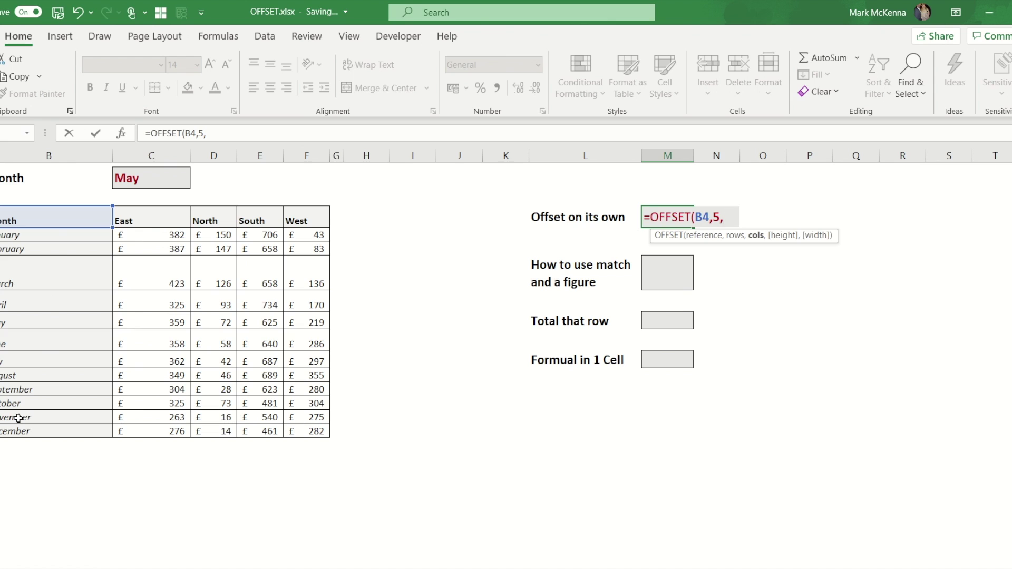
{"action": "type", "text": "0)"}
{"action": "key", "text": "Return"}
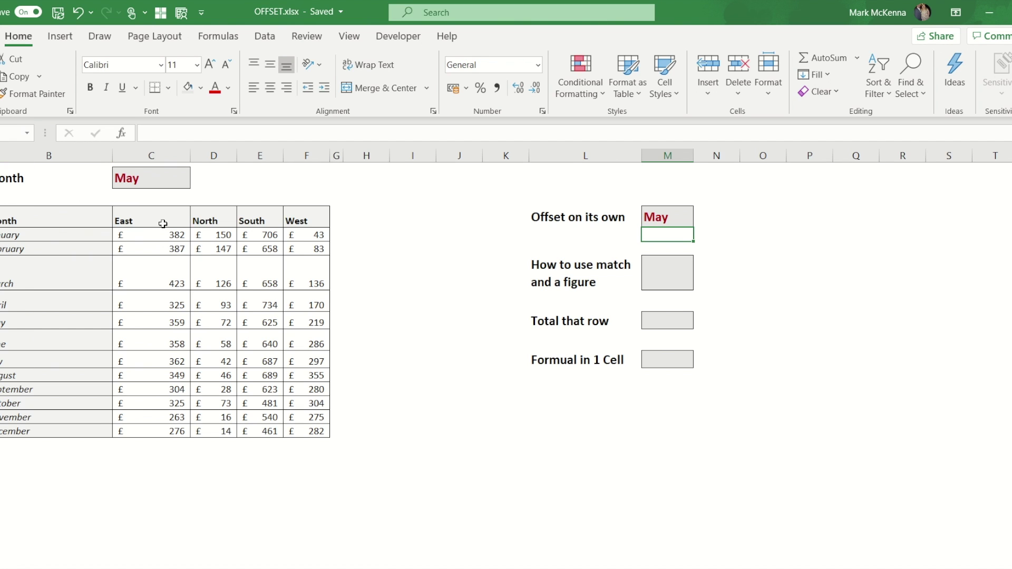
Step: Change the column offset of the "Offset on its own" formula to 1 and check it against May's East figure in the table
{"action": "left_click", "coordinate": [664, 217]}
{"action": "left_click", "coordinate": [209, 133]}
{"action": "key", "text": "BackSpace"}
{"action": "type", "text": "1"}
{"action": "key", "text": "ctrl+Return"}
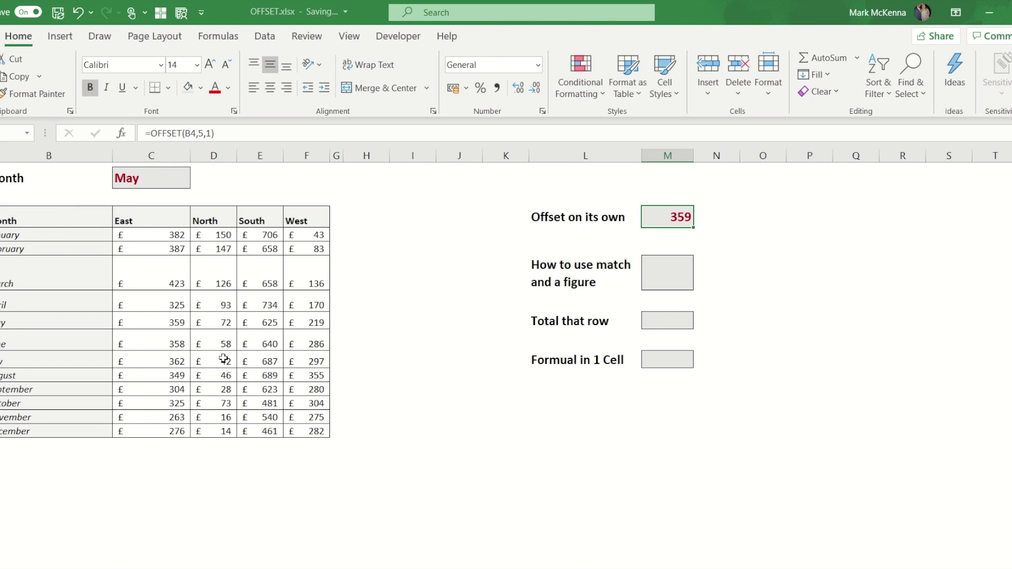
{"action": "left_click", "coordinate": [169, 323]}
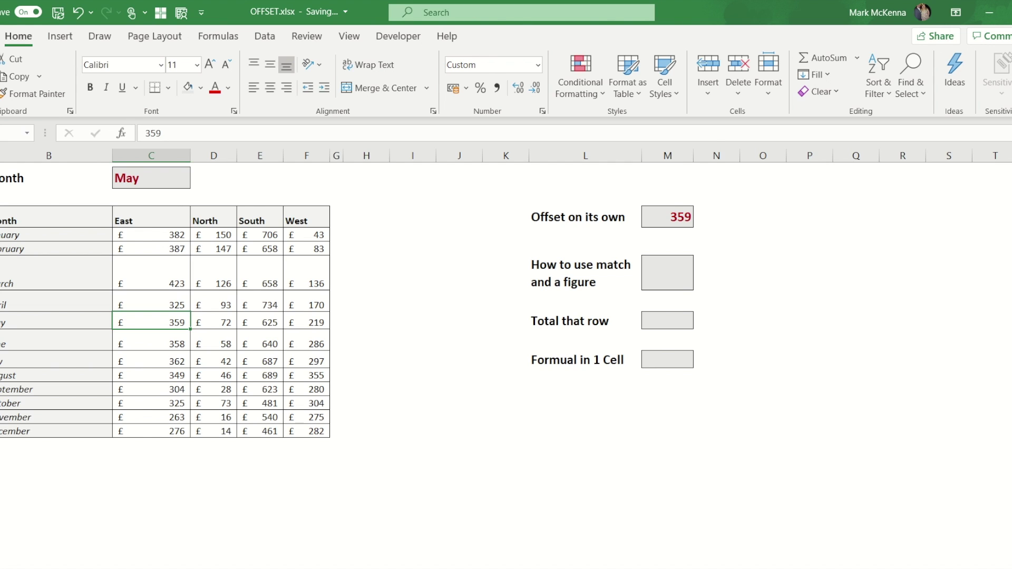
Step: Begin an OFFSET formula with B4 as its reference in the cell beside "How to use match and a figure"
{"action": "left_click", "coordinate": [659, 266]}
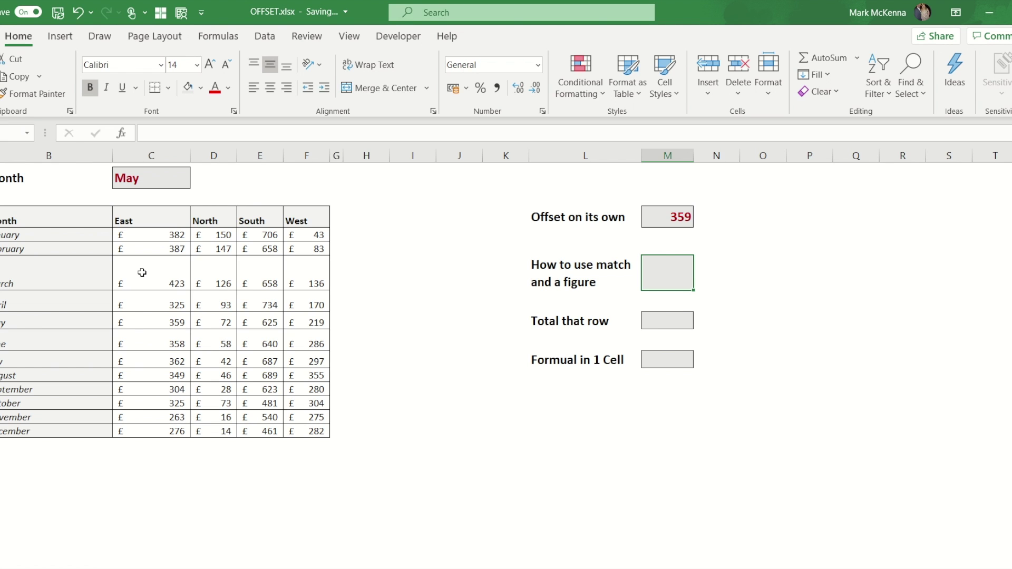
{"action": "type", "text": "=of"}
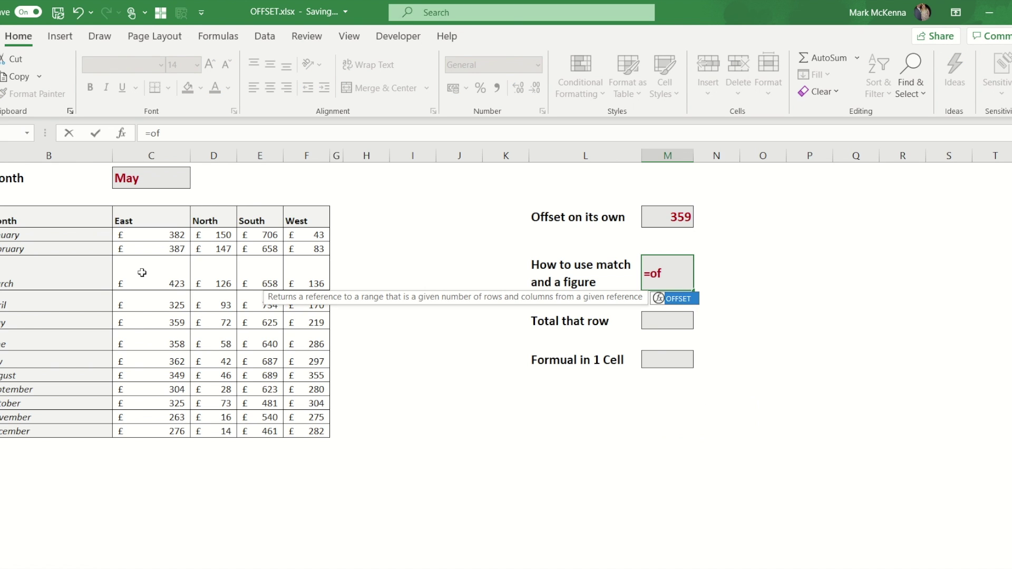
{"action": "key", "text": "Tab"}
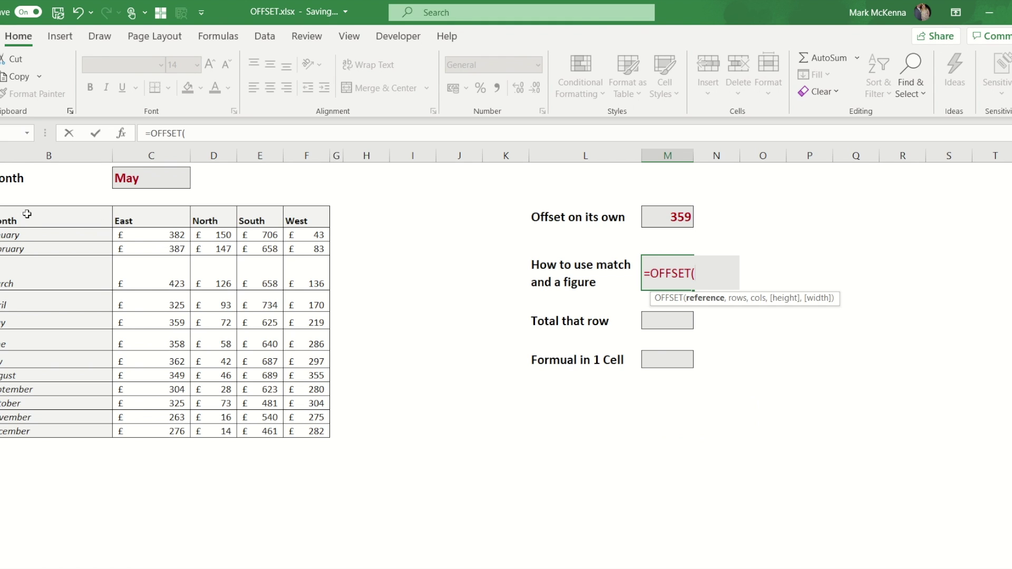
{"action": "left_click", "coordinate": [29, 215]}
{"action": "type", "text": ","}
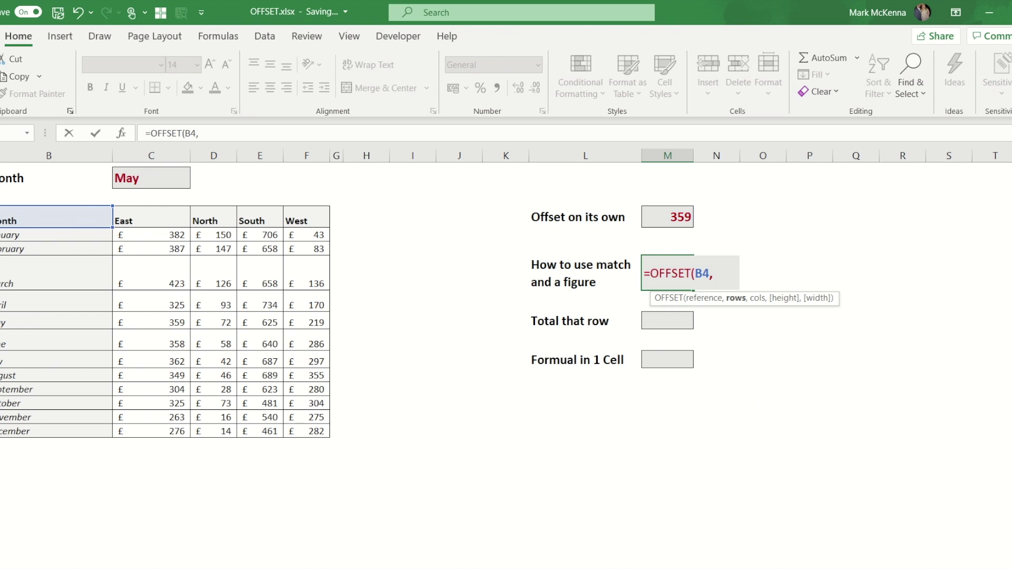
Step: Supply the OFFSET rows argument with a MATCH of C2 in B5:B16, using match type 0
{"action": "type", "text": "ma"}
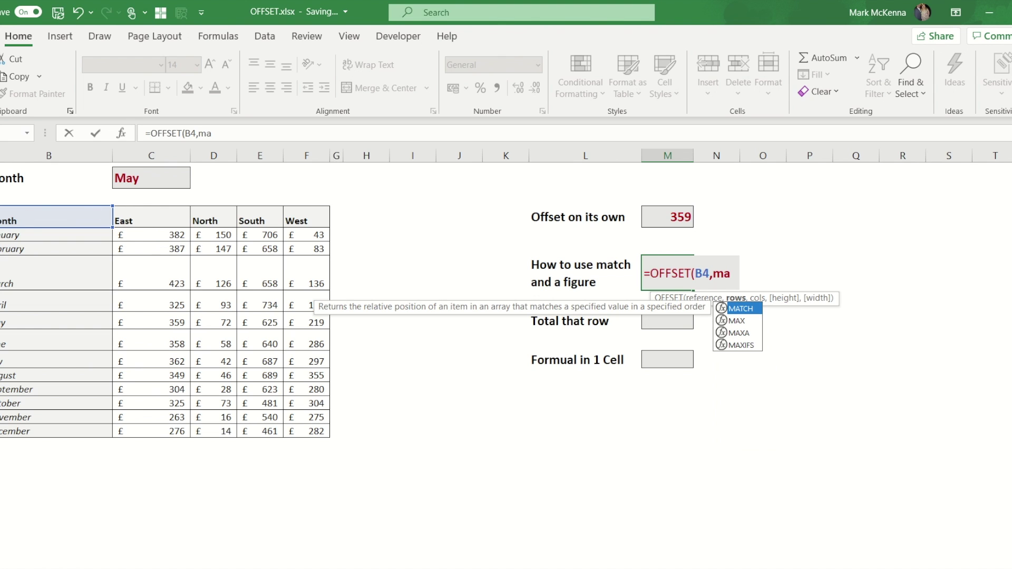
{"action": "key", "text": "Tab"}
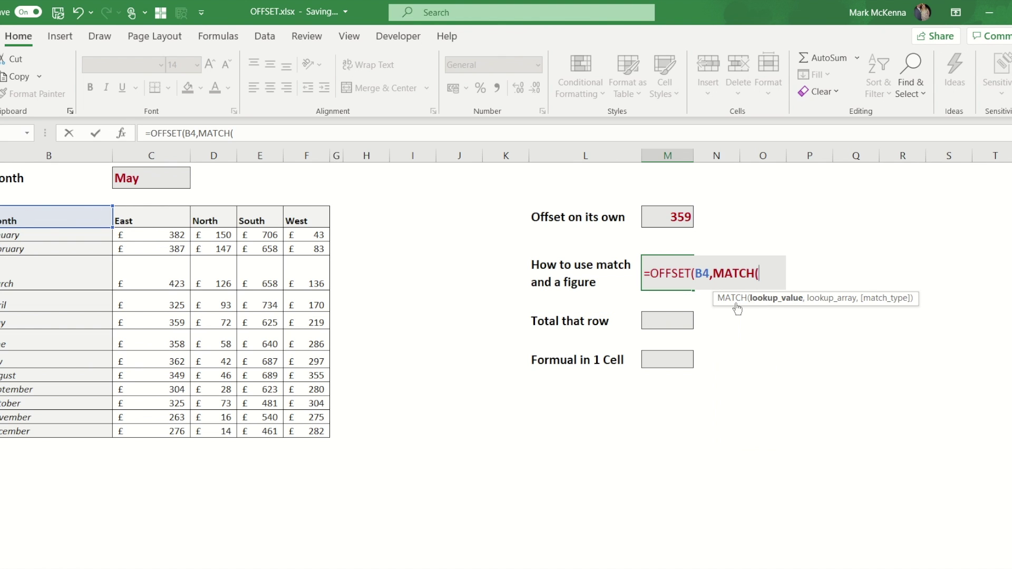
{"action": "left_click", "coordinate": [132, 177]}
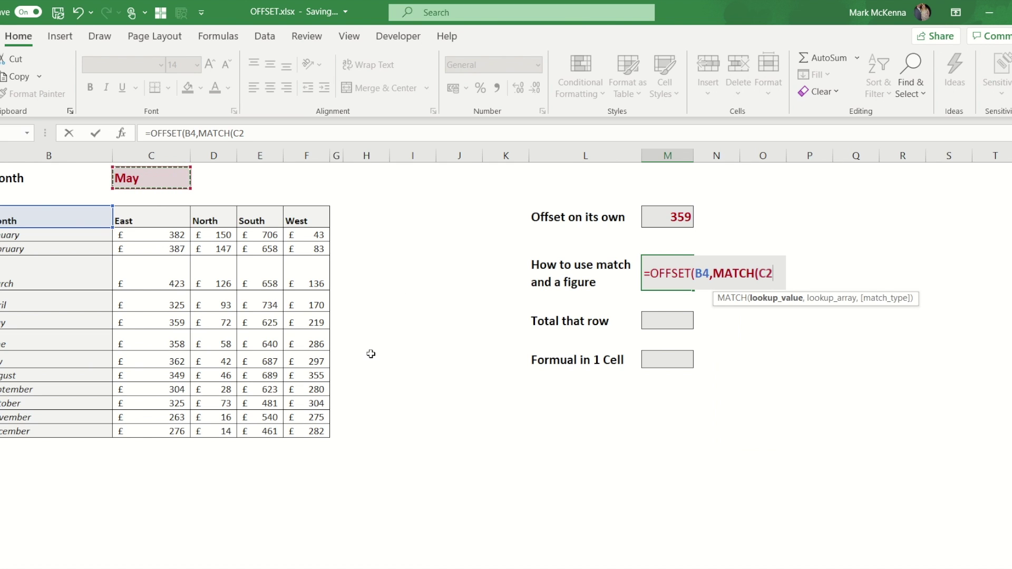
{"action": "type", "text": ","}
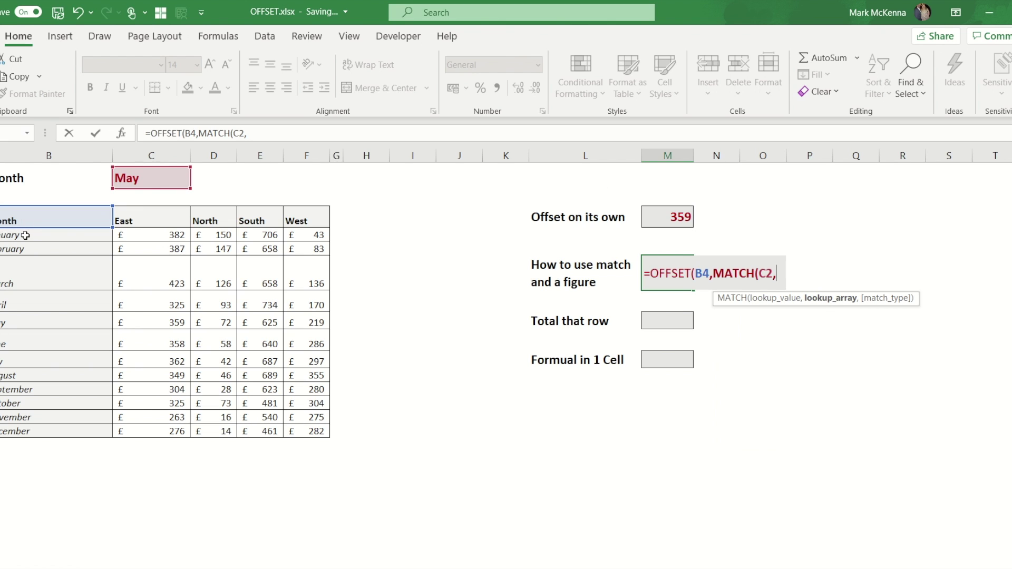
{"action": "left_click", "coordinate": [65, 236]}
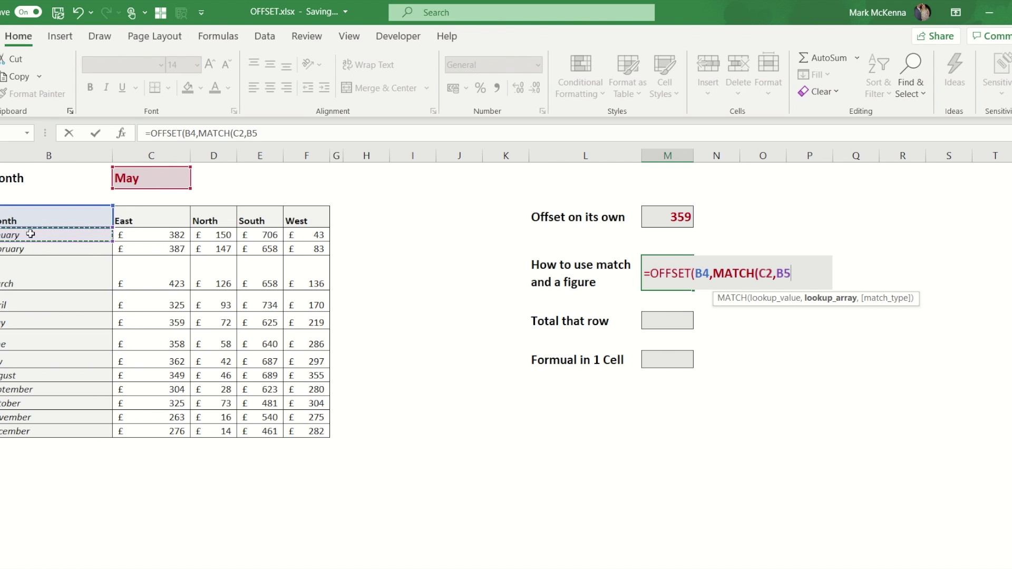
{"action": "key", "text": "ctrl+shift+Down"}
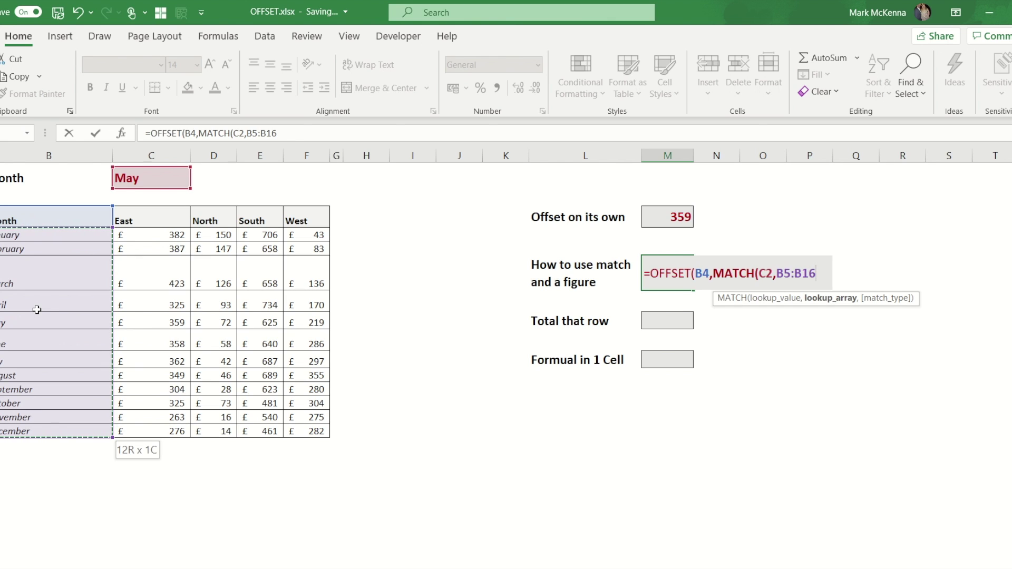
{"action": "type", "text": ","}
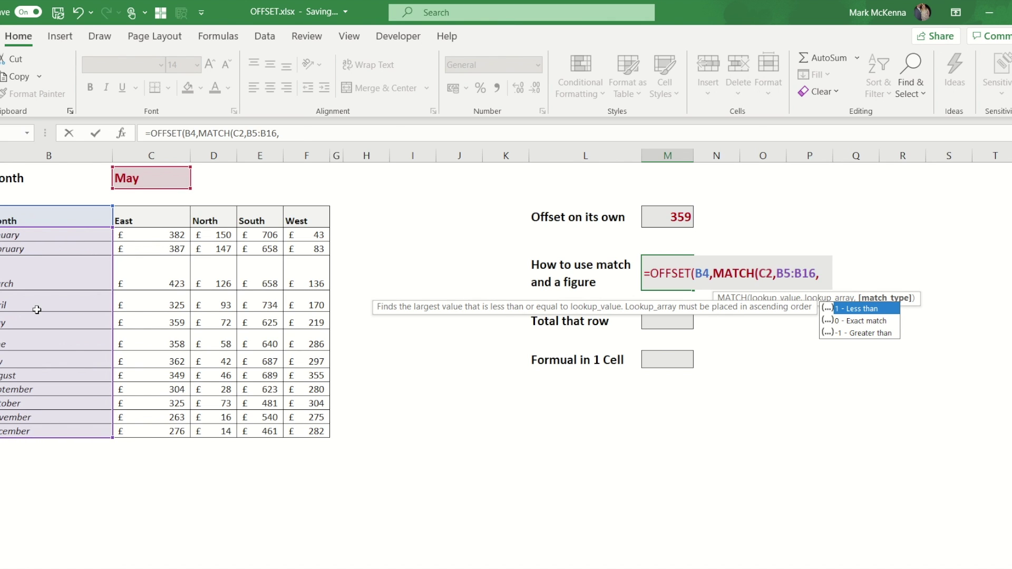
{"action": "type", "text": "0)"}
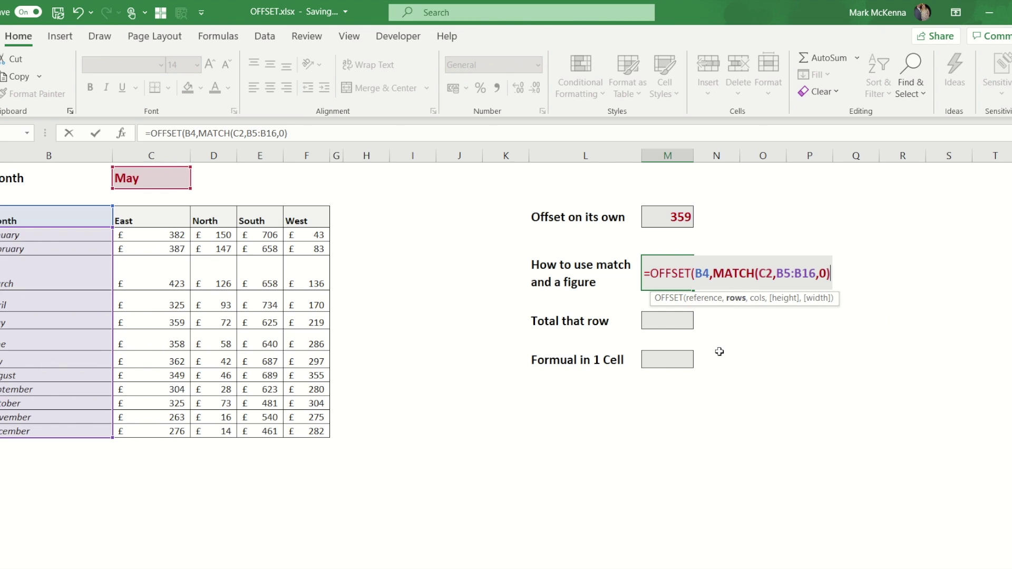
Step: Complete the OFFSET-MATCH formula with a column offset of 0 and commit it
{"action": "type", "text": ","}
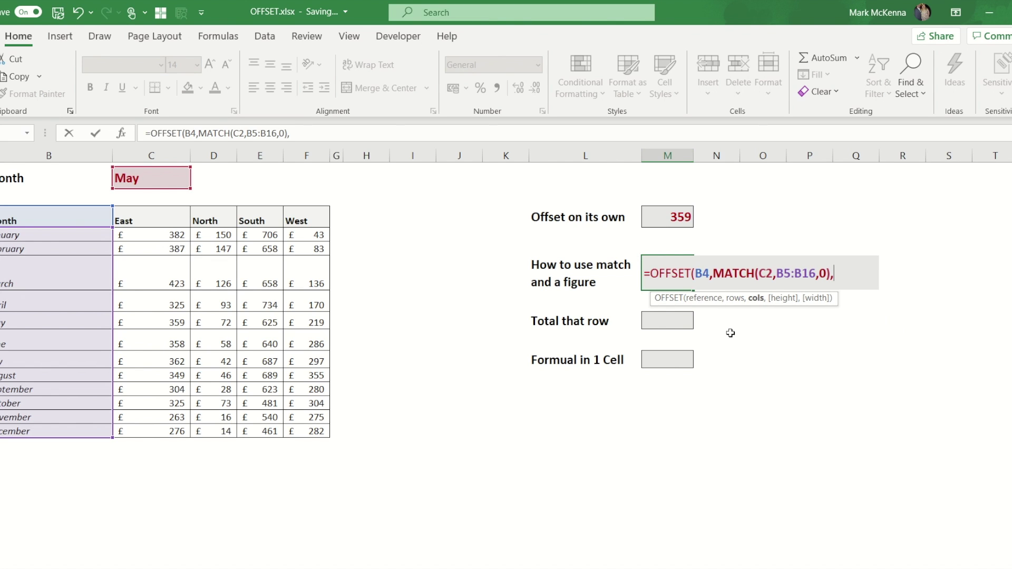
{"action": "type", "text": "0)"}
{"action": "key", "text": "ctrl+Return"}
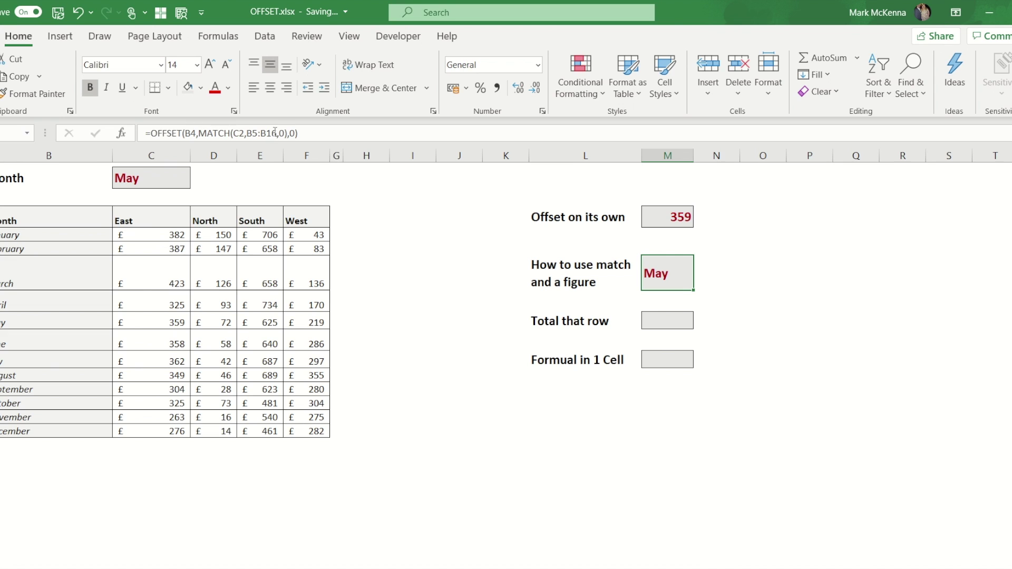
Step: Change the column offset of the OFFSET-MATCH formula to 1
{"action": "left_click", "coordinate": [296, 134]}
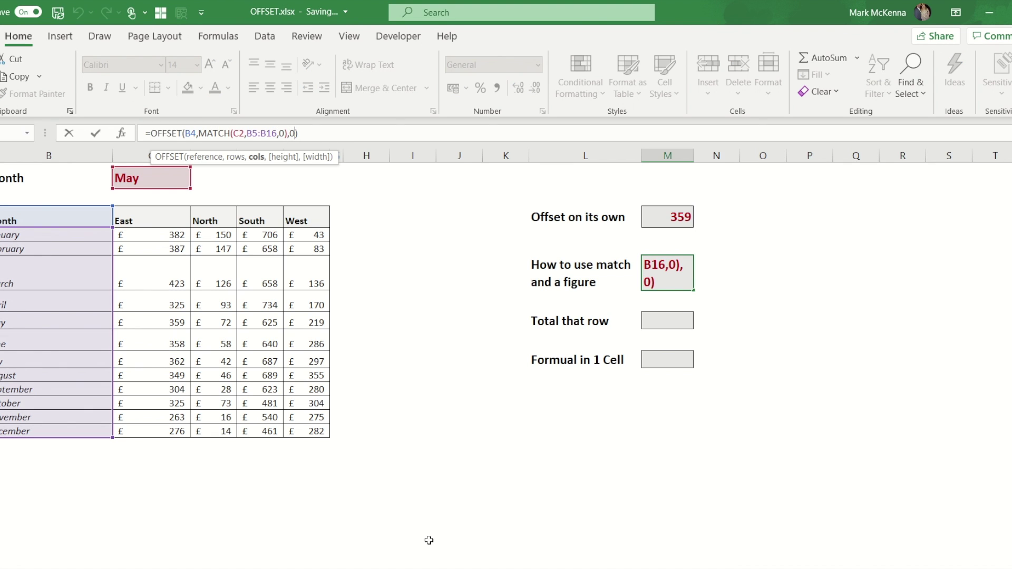
{"action": "key", "text": "BackSpace"}
{"action": "type", "text": "1"}
{"action": "key", "text": "ctrl+Return"}
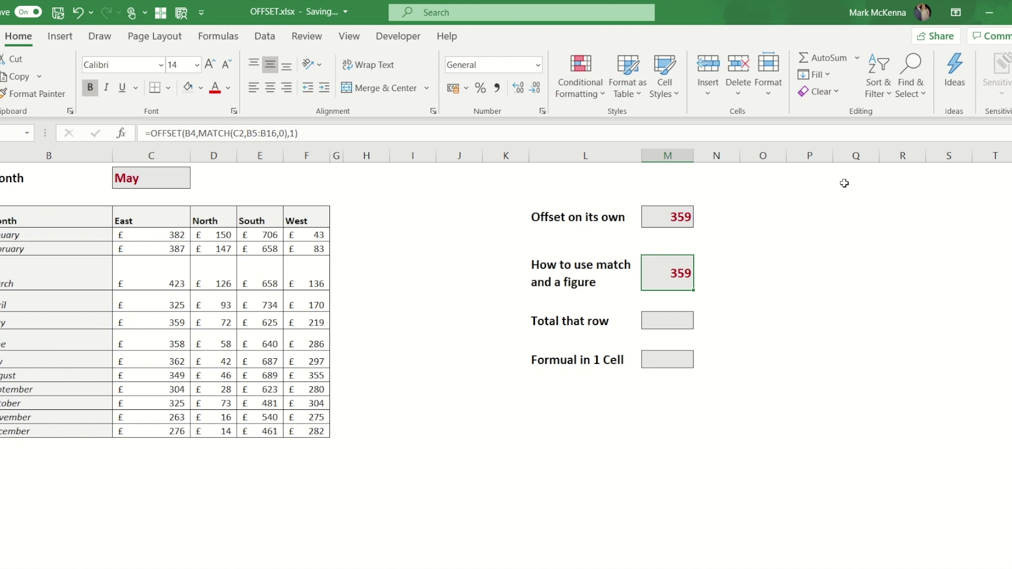
Step: Test the OFFSET-MATCH formula by switching the selected month in C2 to December and back to May
{"action": "left_click", "coordinate": [157, 178]}
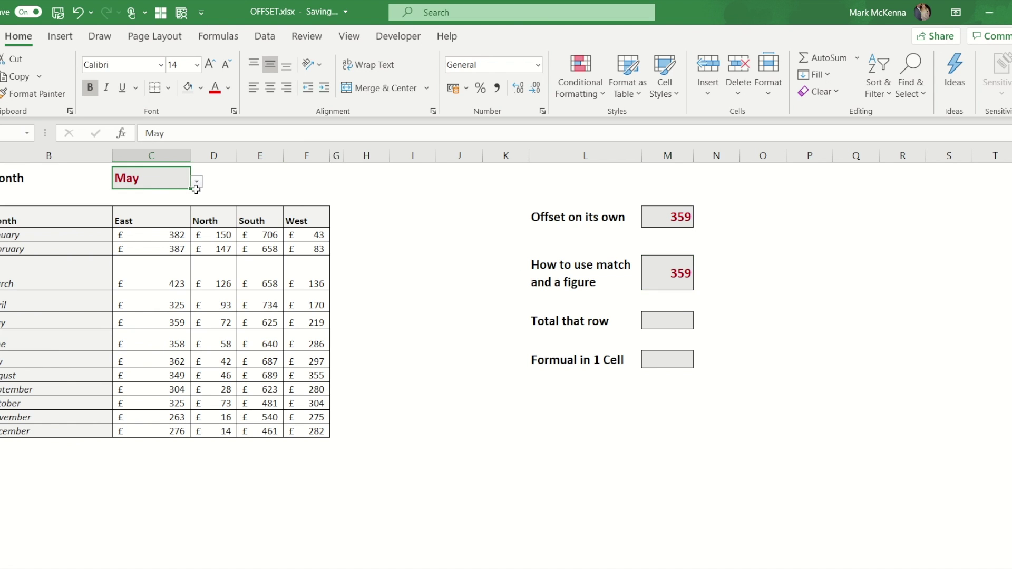
{"action": "left_click", "coordinate": [196, 182]}
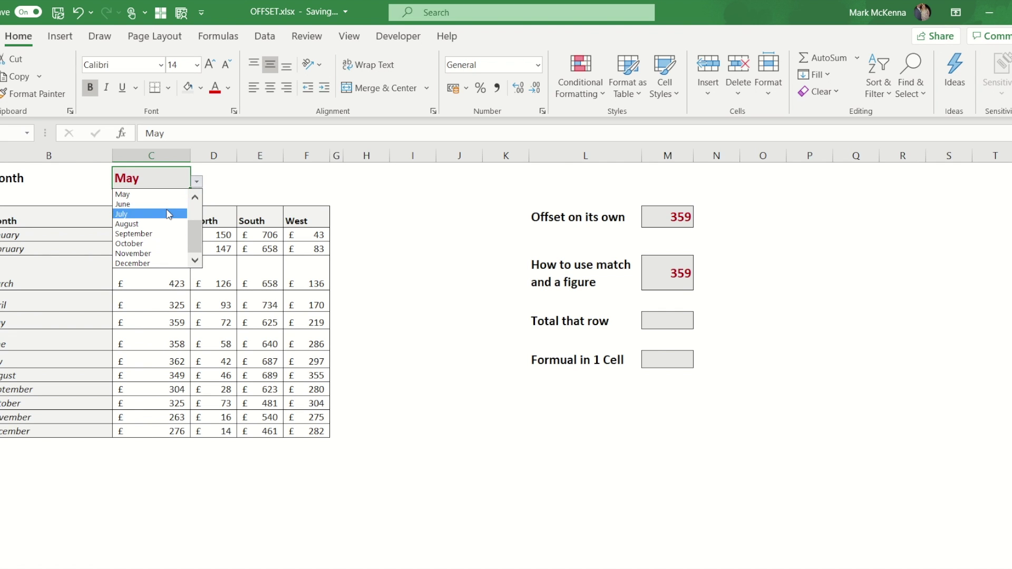
{"action": "left_click", "coordinate": [160, 264]}
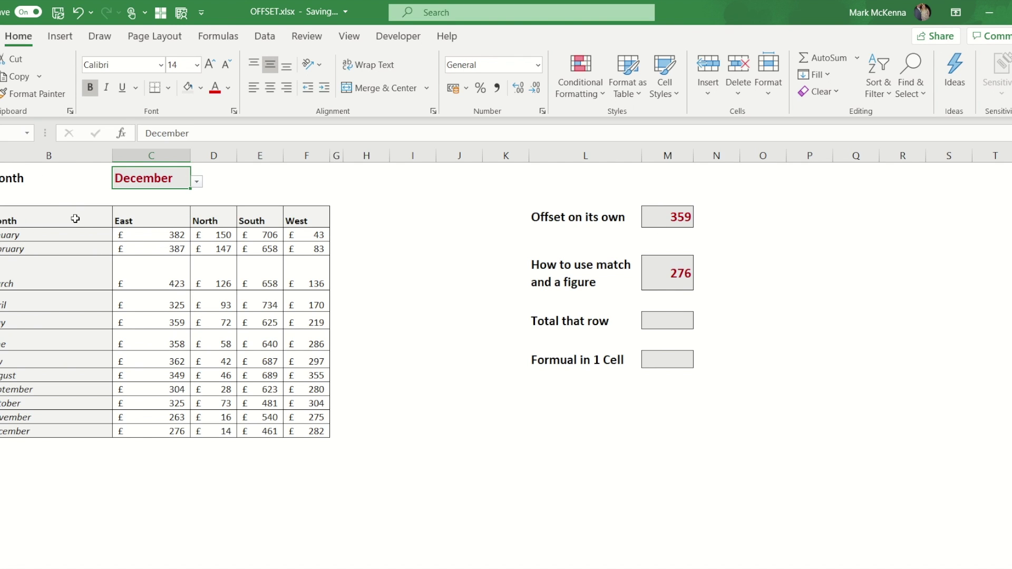
{"action": "left_click", "coordinate": [197, 182]}
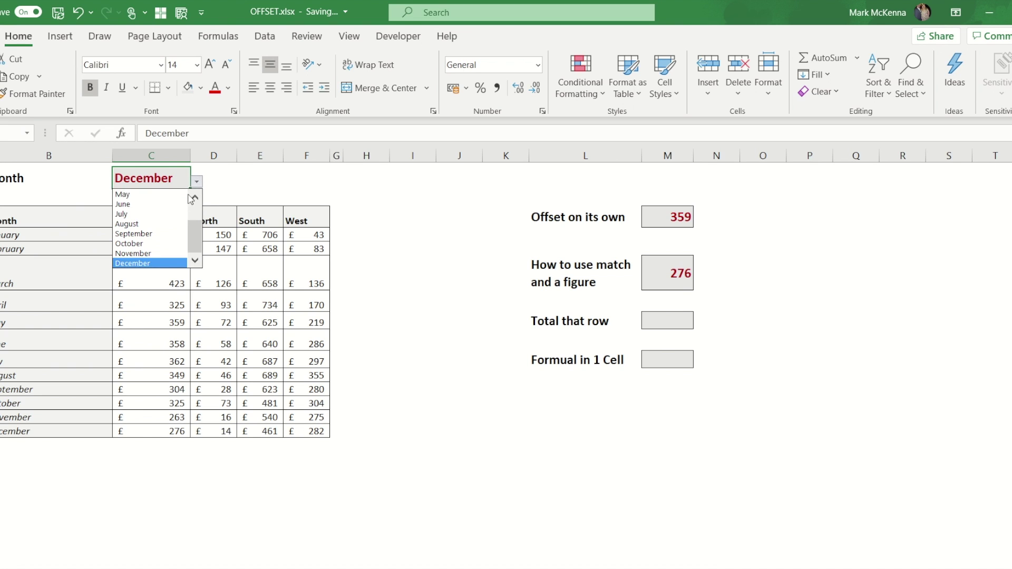
{"action": "left_click", "coordinate": [134, 195]}
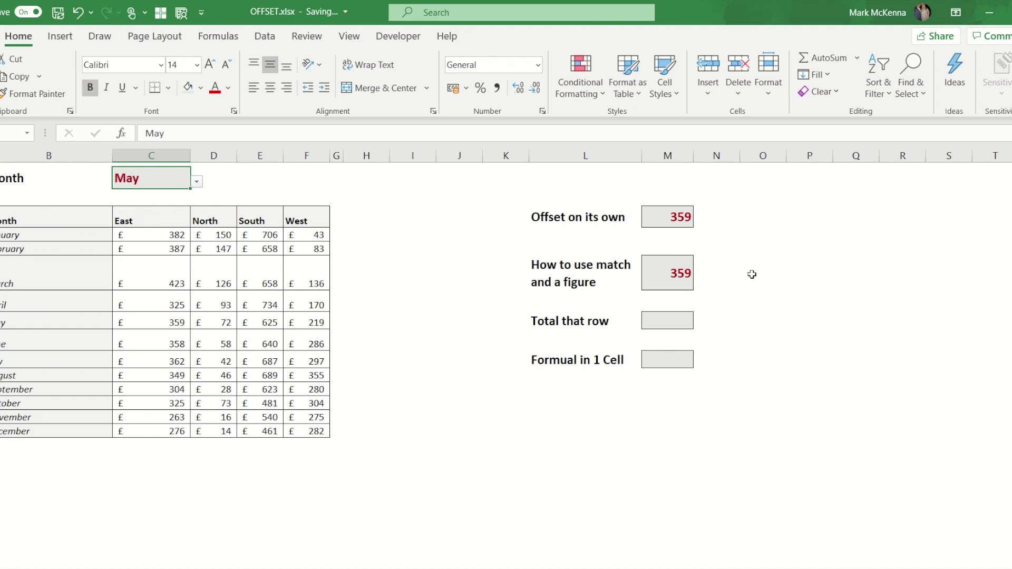
Step: Start an OFFSET formula in the cell beside "Total that row" with reference B4, 5 rows and 1 column
{"action": "left_click", "coordinate": [678, 314]}
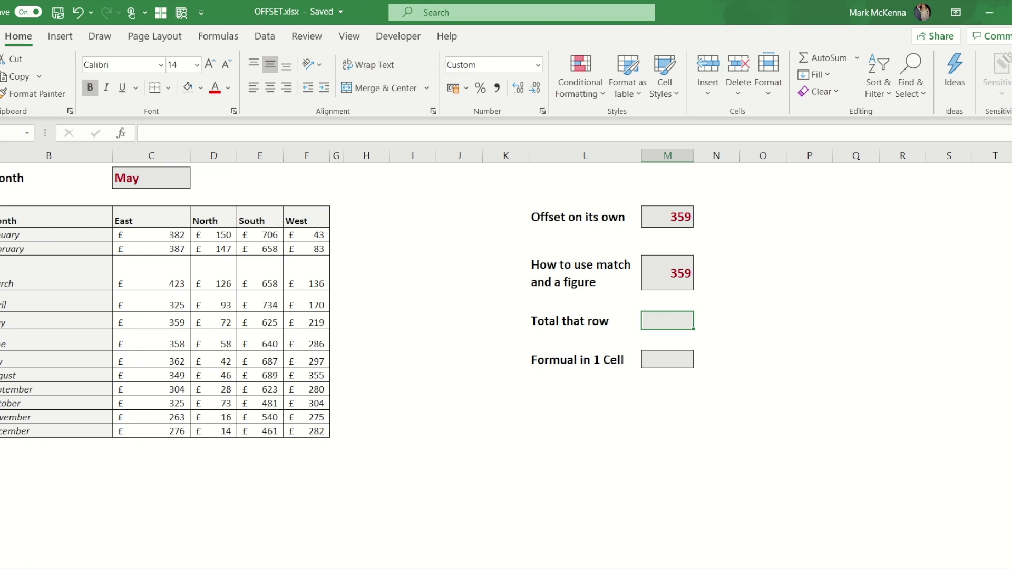
{"action": "type", "text": "="}
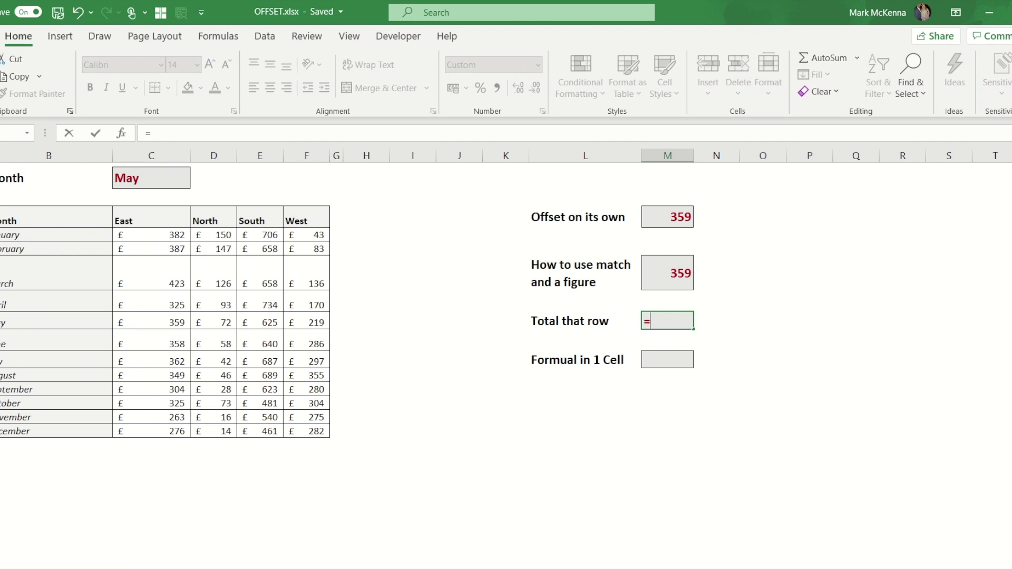
{"action": "type", "text": "off"}
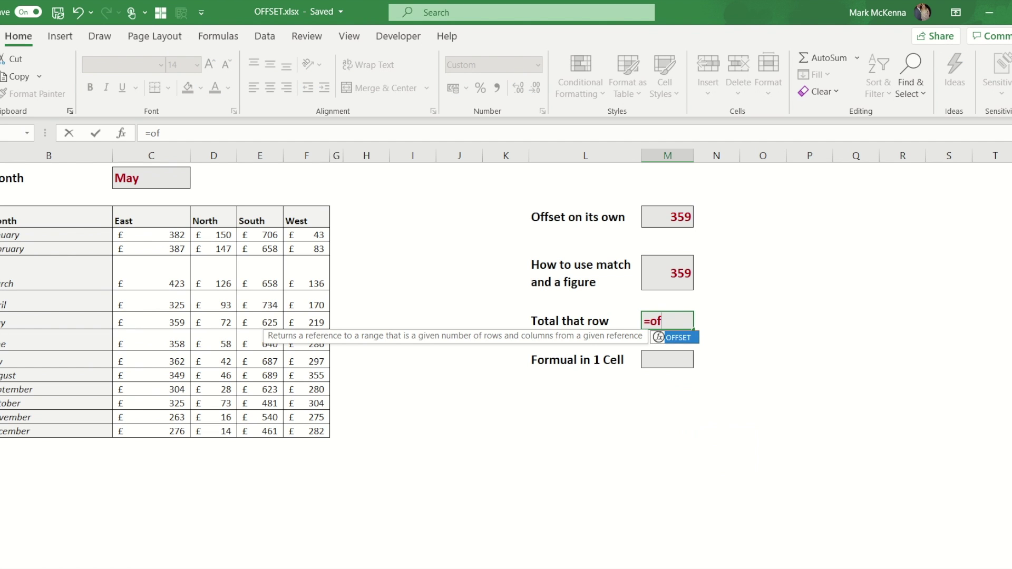
{"action": "key", "text": "Tab"}
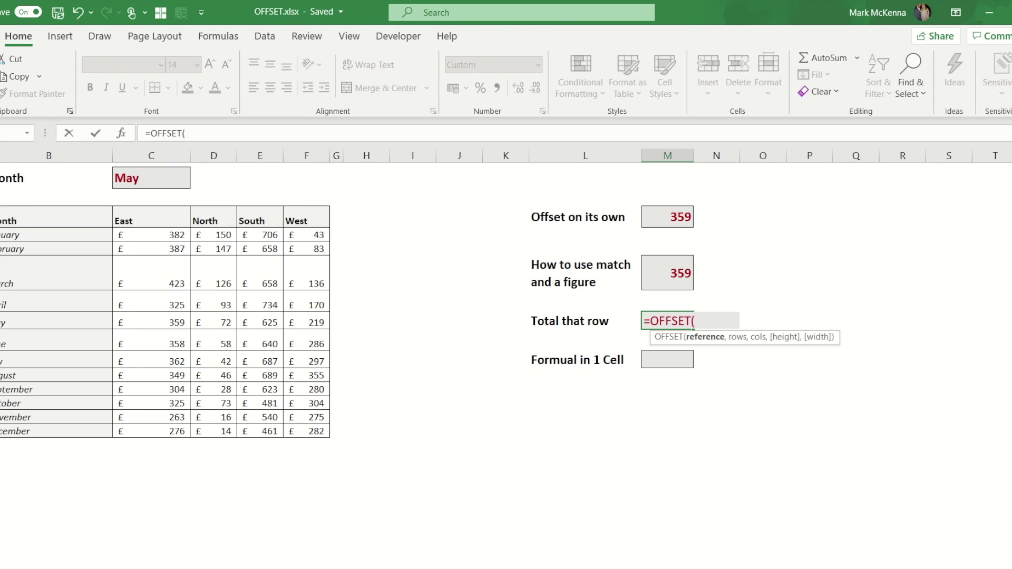
{"action": "left_click", "coordinate": [74, 231]}
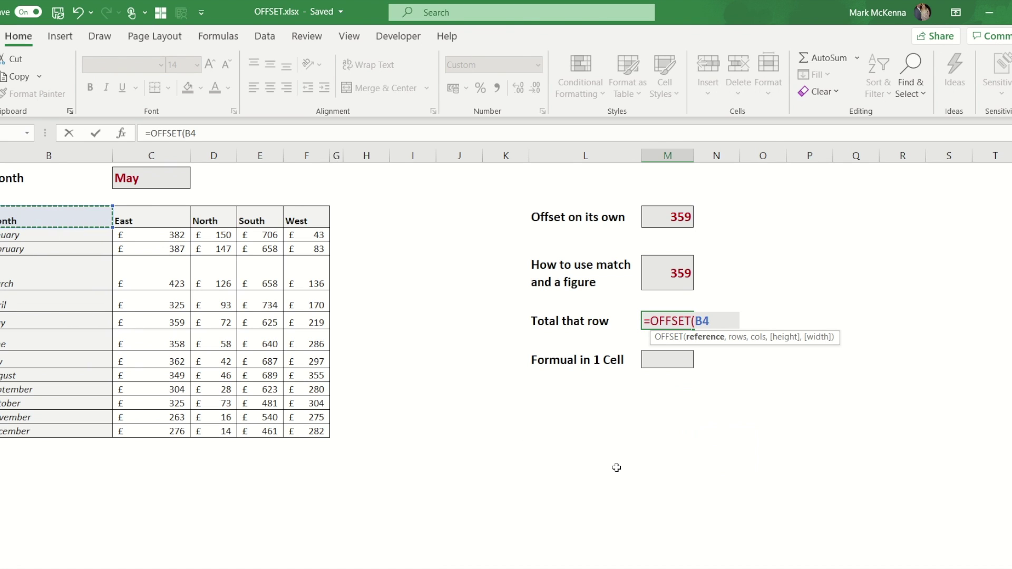
{"action": "type", "text": ","}
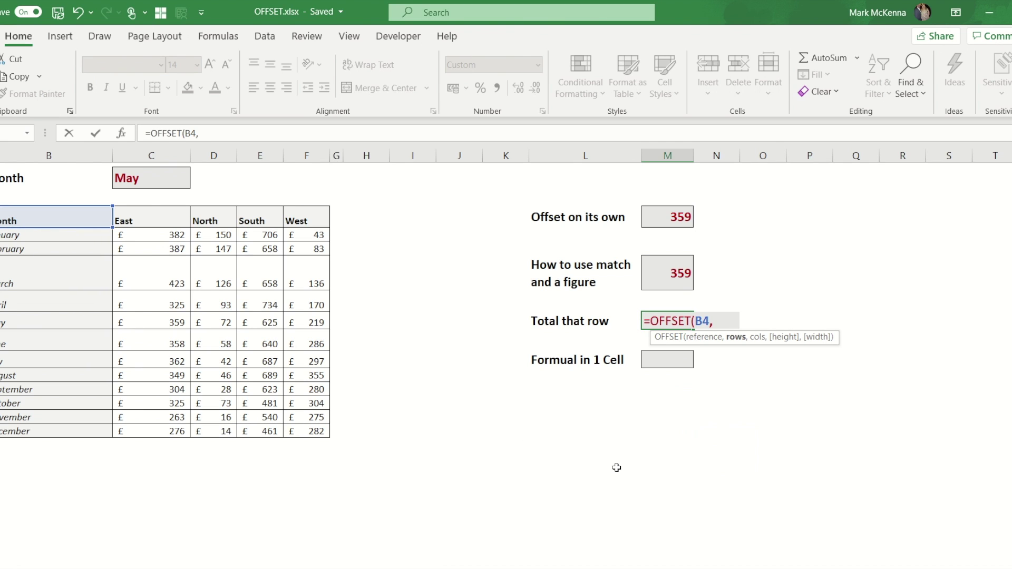
{"action": "type", "text": "5,"}
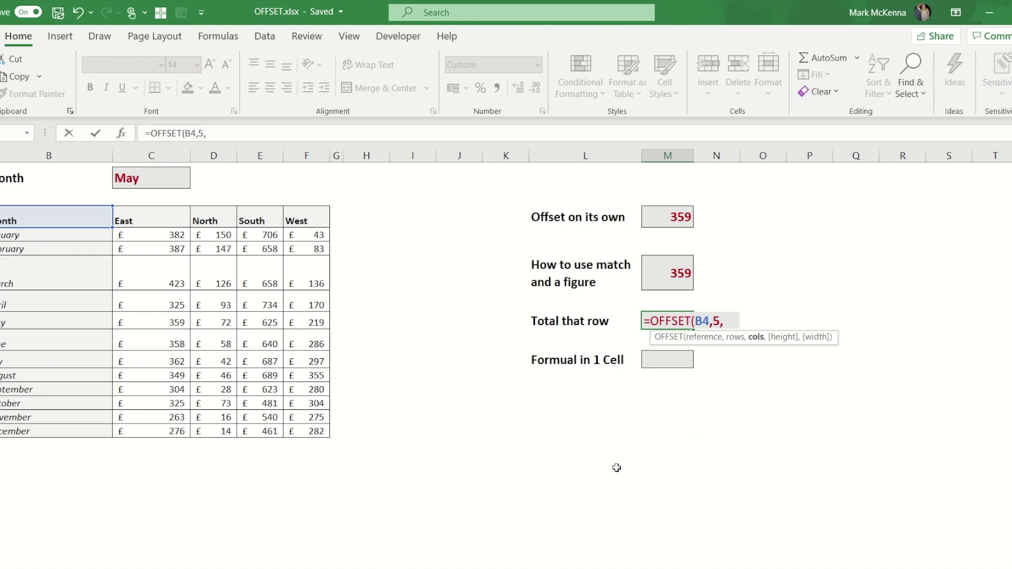
{"action": "type", "text": "1,"}
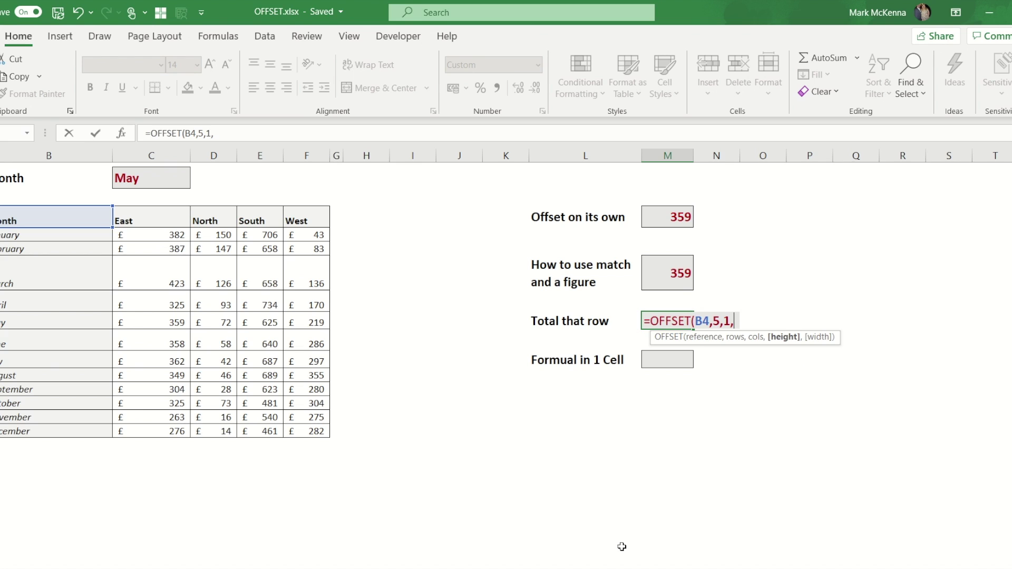
Step: Complete the "Total that row" OFFSET formula with a height of 1 and a width of 4, and commit it
{"action": "type", "text": "1"}
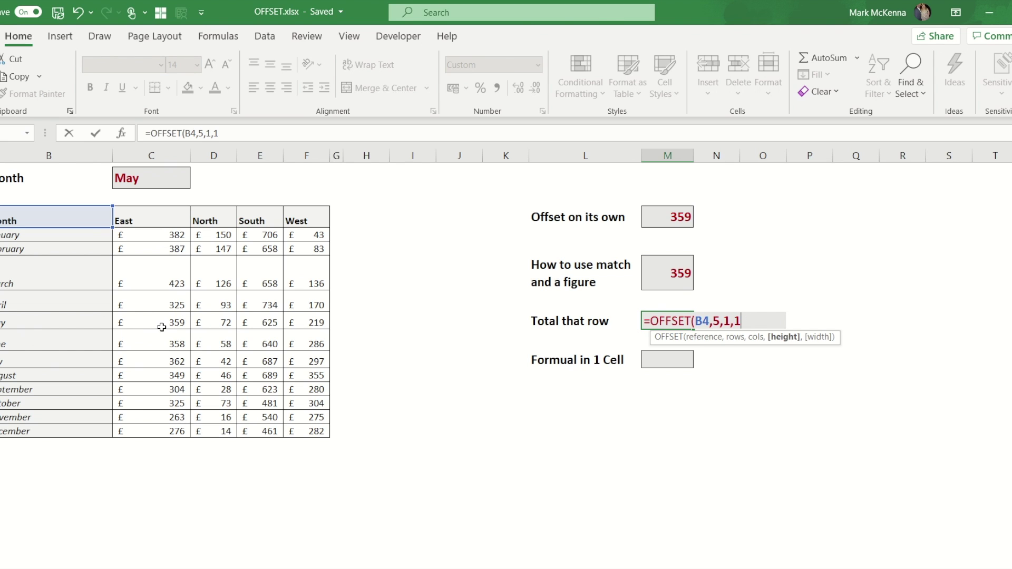
{"action": "type", "text": ","}
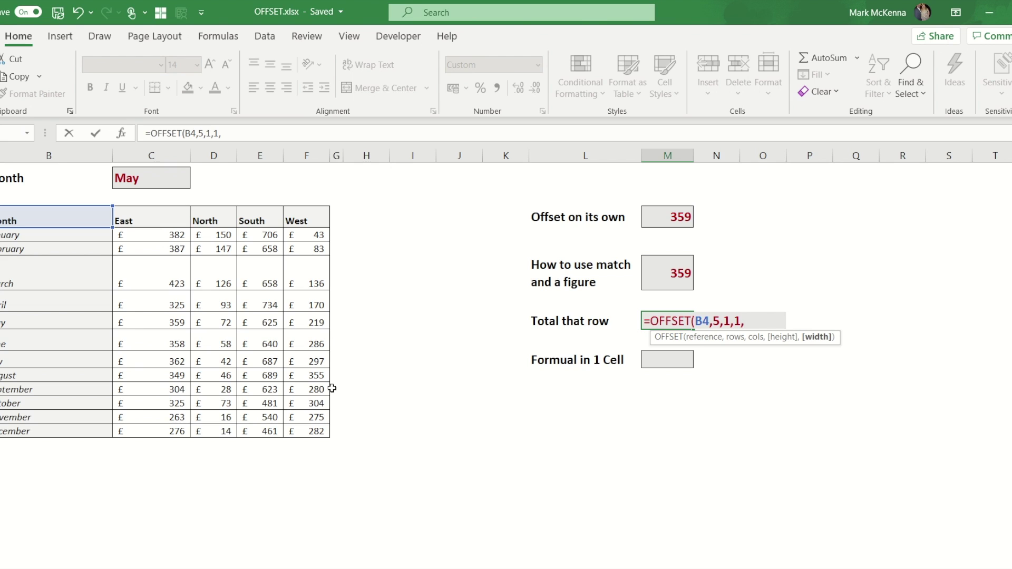
{"action": "type", "text": "4)"}
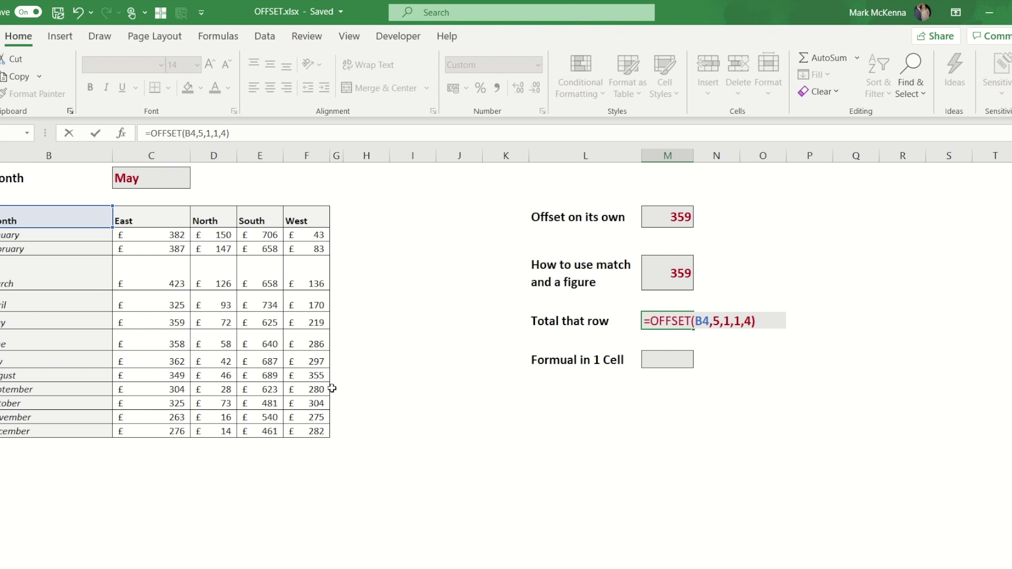
{"action": "key", "text": "Return"}
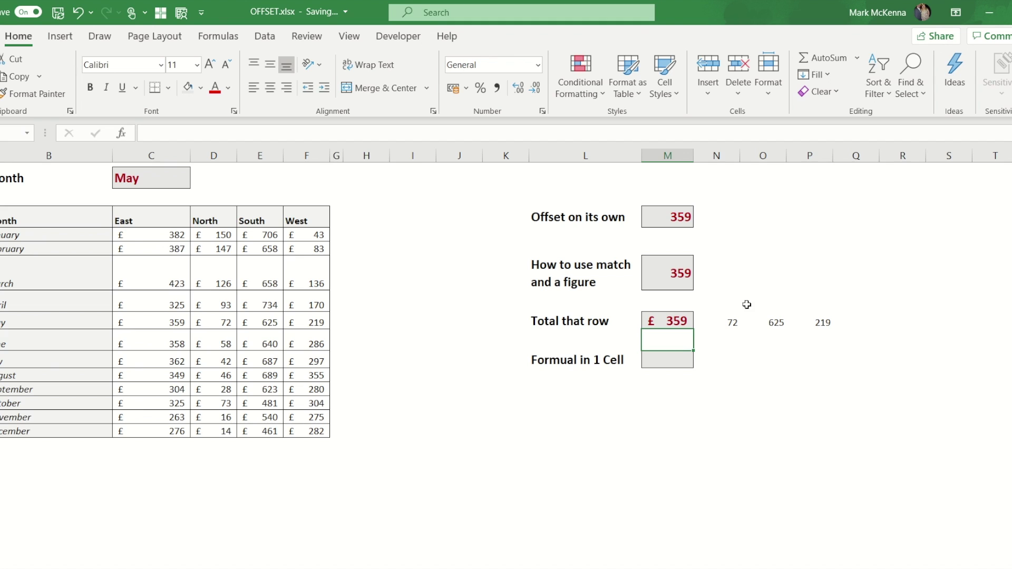
Step: Wrap the "Total that row" OFFSET formula in SUM, commit it, and check it against May's East-to-West figures
{"action": "left_click", "coordinate": [673, 314]}
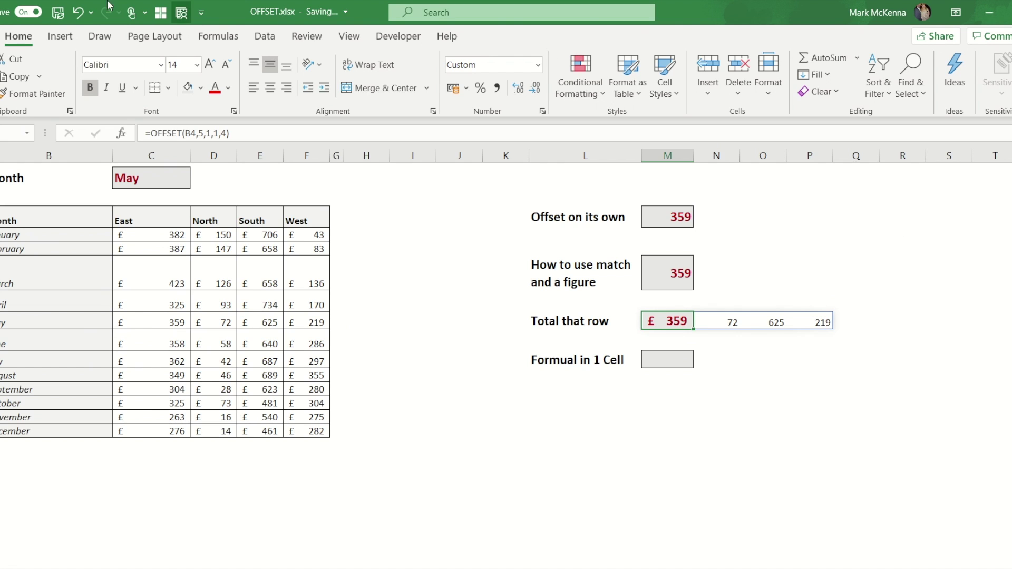
{"action": "left_click", "coordinate": [153, 132]}
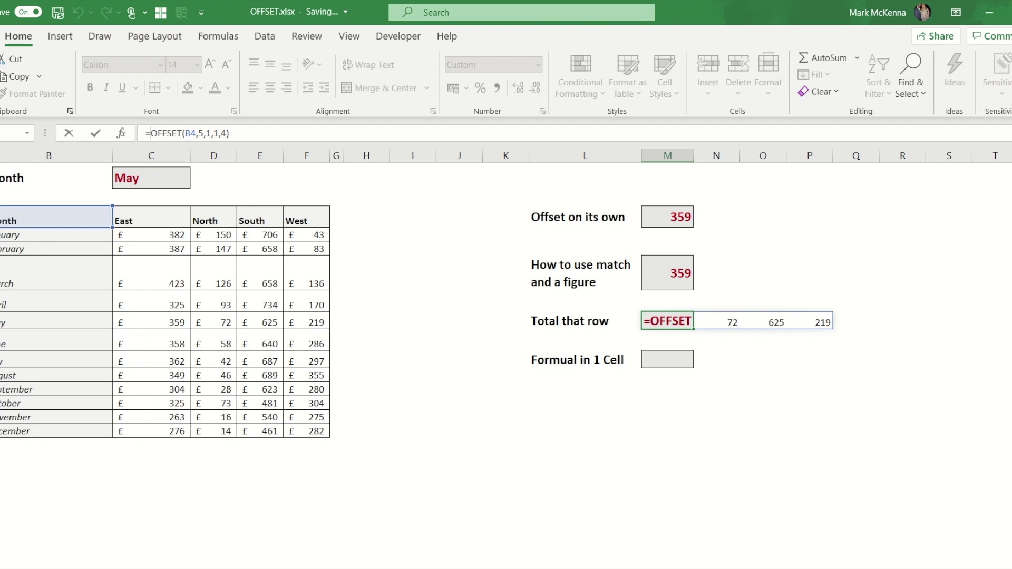
{"action": "type", "text": "sum"}
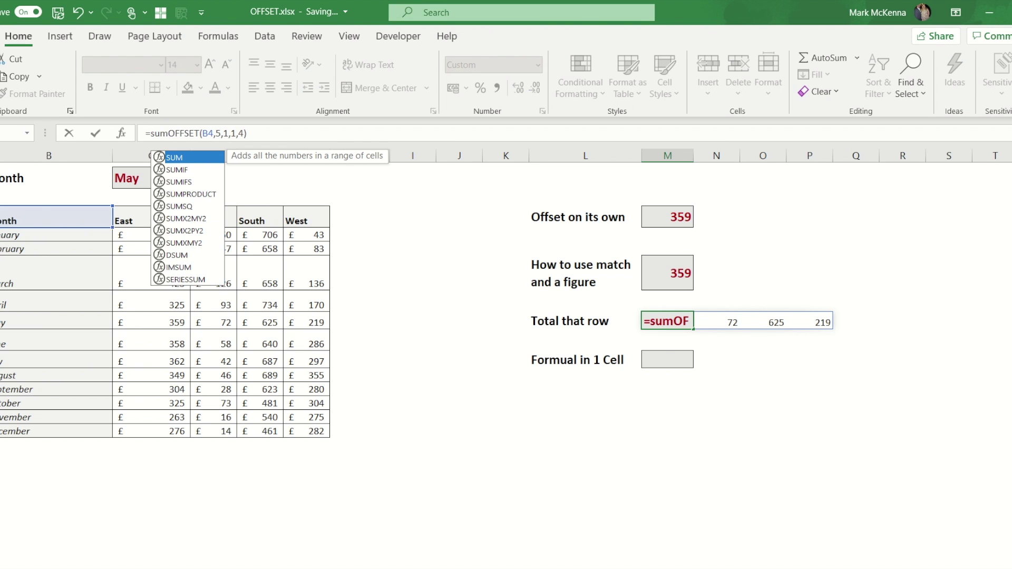
{"action": "type", "text": "("}
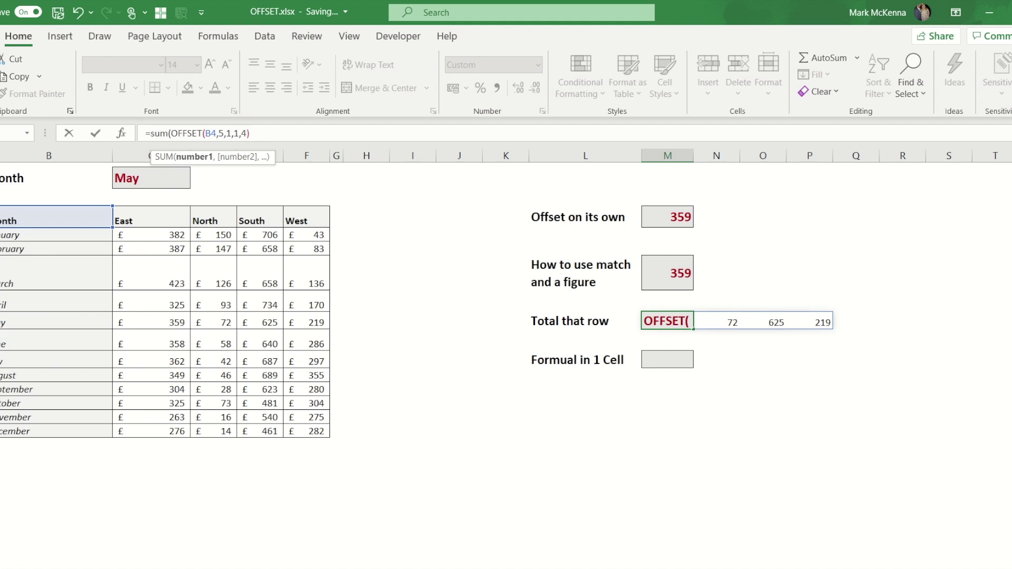
{"action": "left_click", "coordinate": [296, 138]}
{"action": "type", "text": ")"}
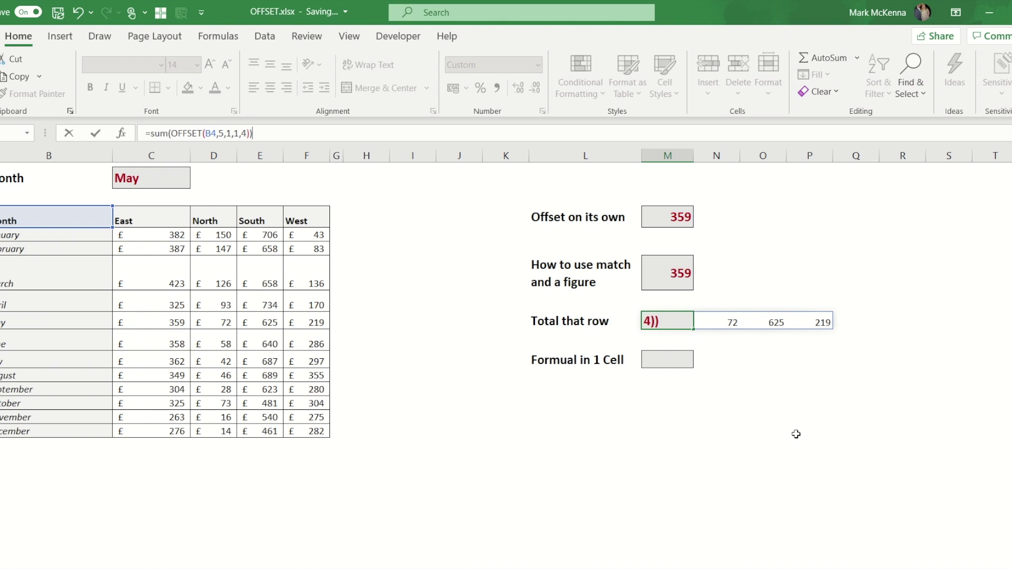
{"action": "key", "text": "ctrl+Return"}
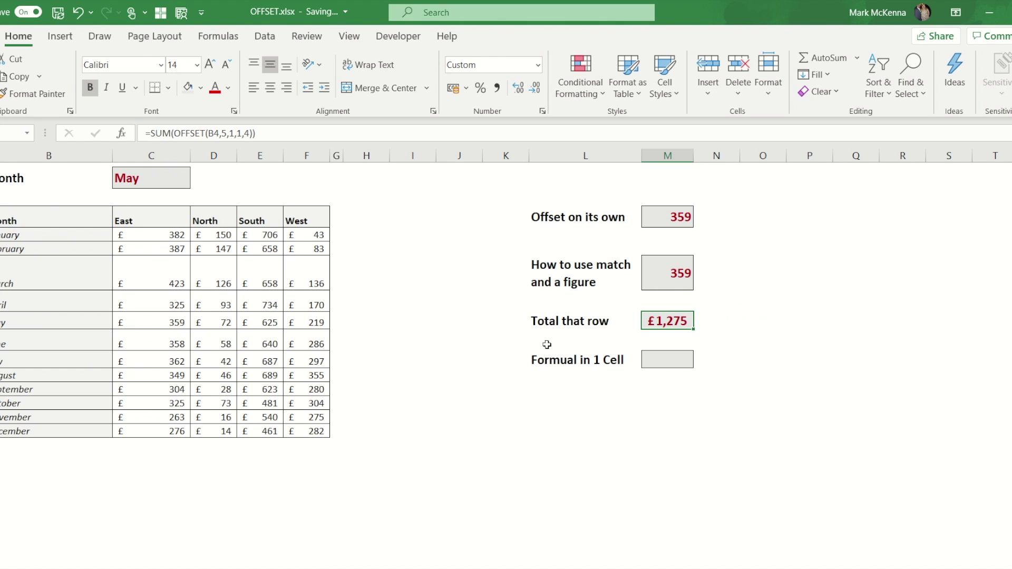
{"action": "left_click_drag", "start_coordinate": [153, 320], "coordinate": [316, 322]}
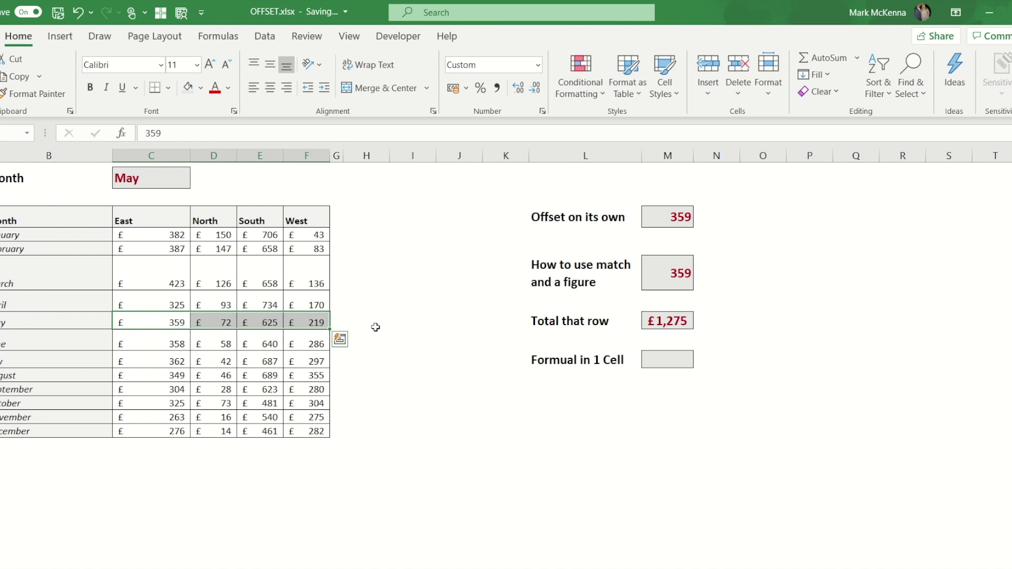
{"action": "left_click", "coordinate": [675, 319]}
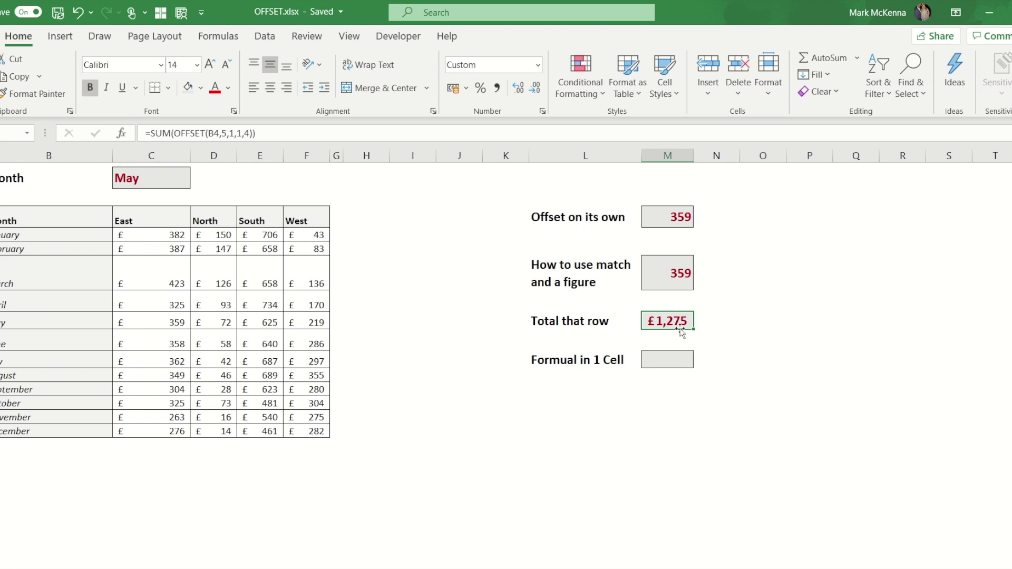
Step: Start a SUM formula containing OFFSET in the cell beside "Formual in 1 Cell", with B4 as the reference
{"action": "left_click", "coordinate": [677, 357]}
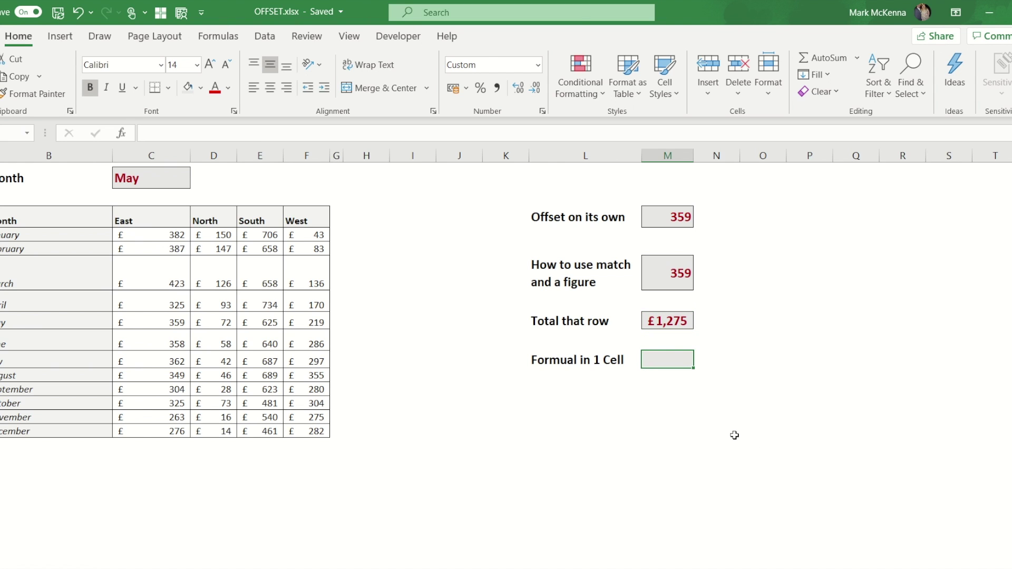
{"action": "type", "text": "="}
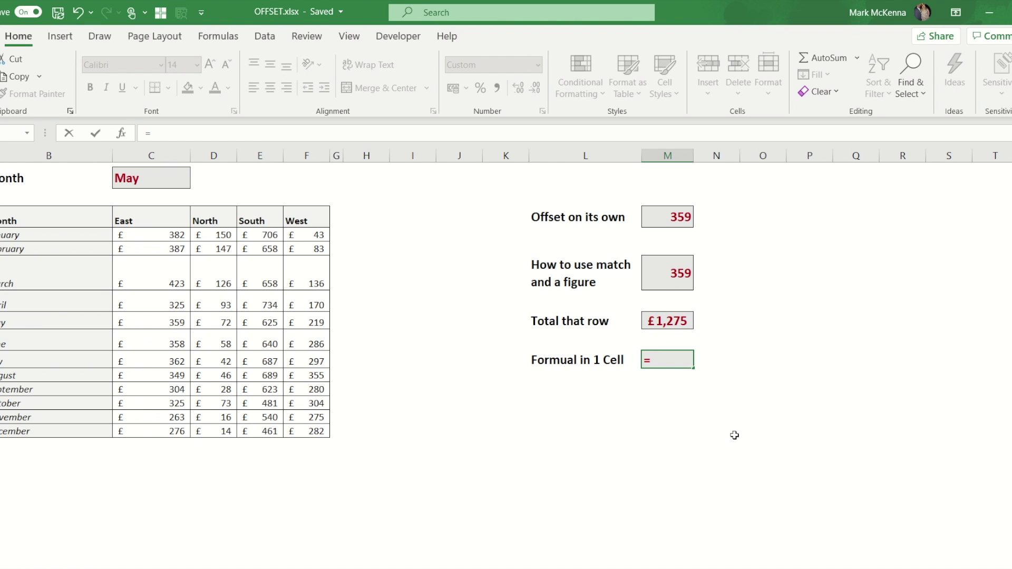
{"action": "type", "text": "sum("}
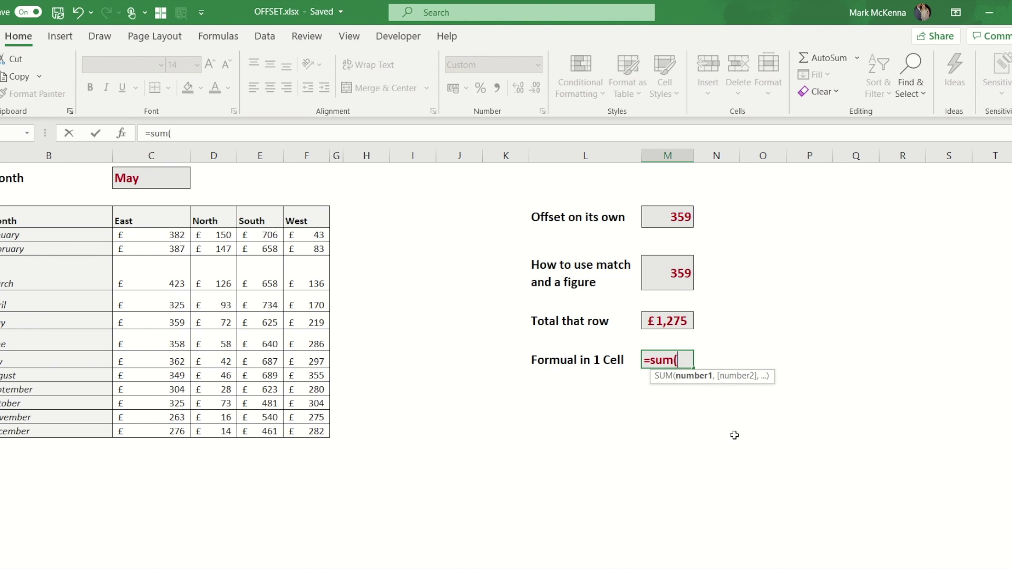
{"action": "type", "text": "of"}
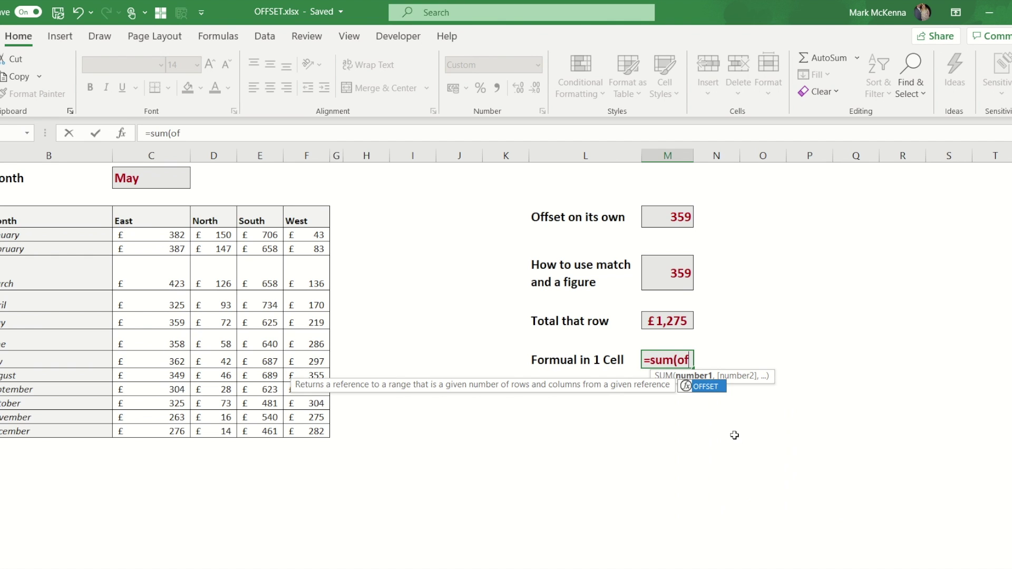
{"action": "key", "text": "Tab"}
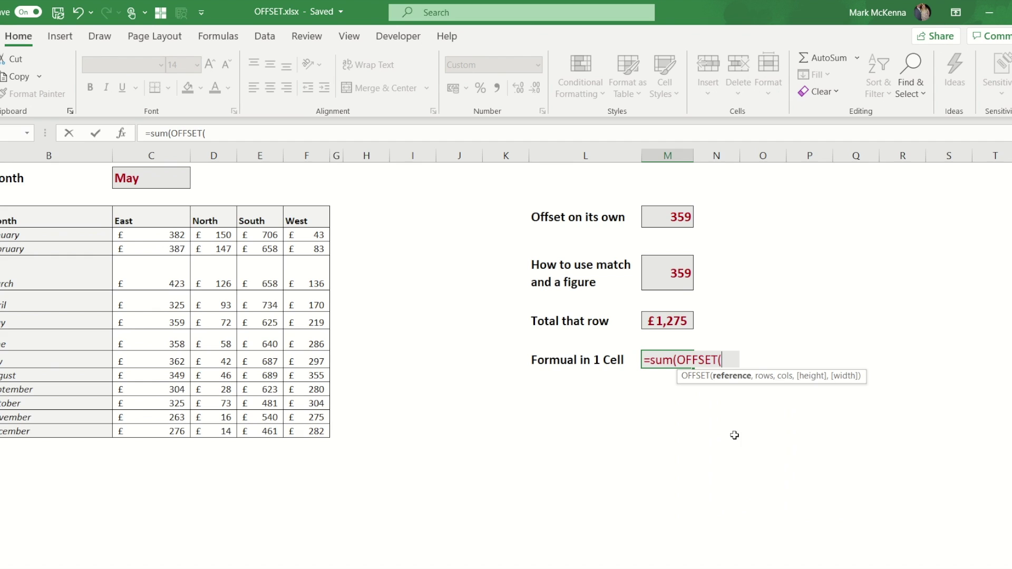
{"action": "left_click", "coordinate": [69, 217]}
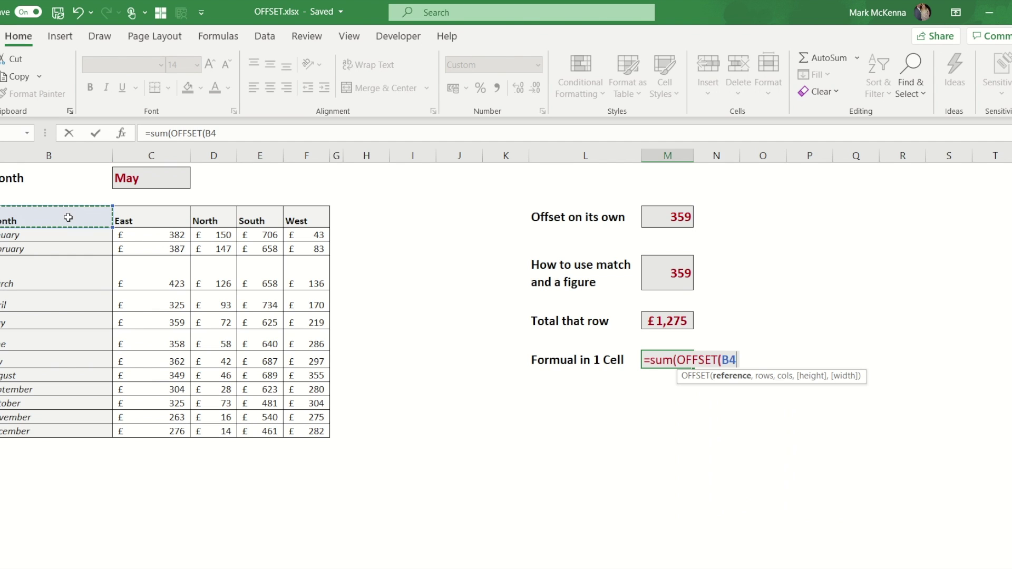
{"action": "type", "text": ","}
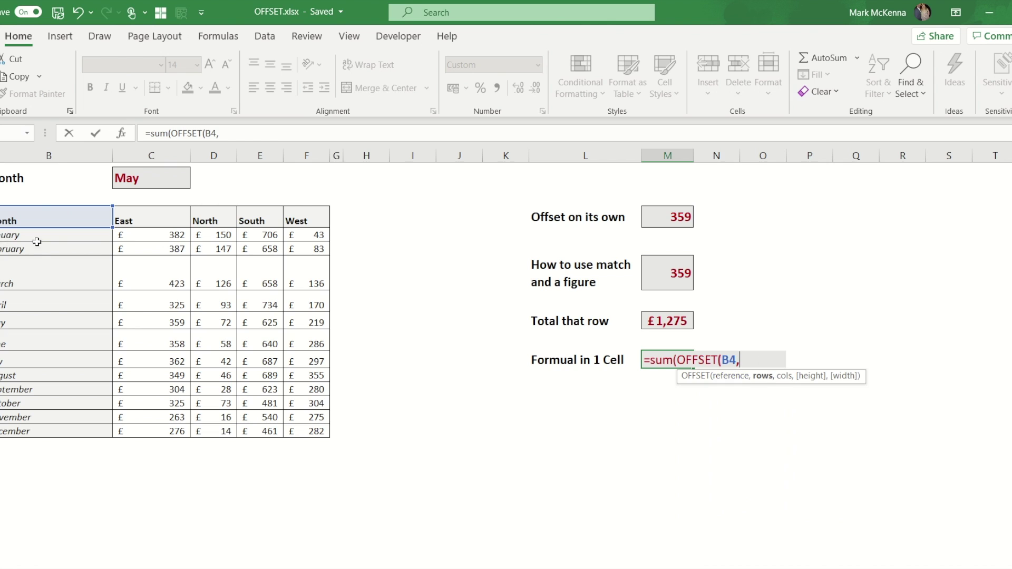
Step: Supply the rows argument of the nested OFFSET with a MATCH of C2 in B5:B16, using exact match (0)
{"action": "type", "text": "mat"}
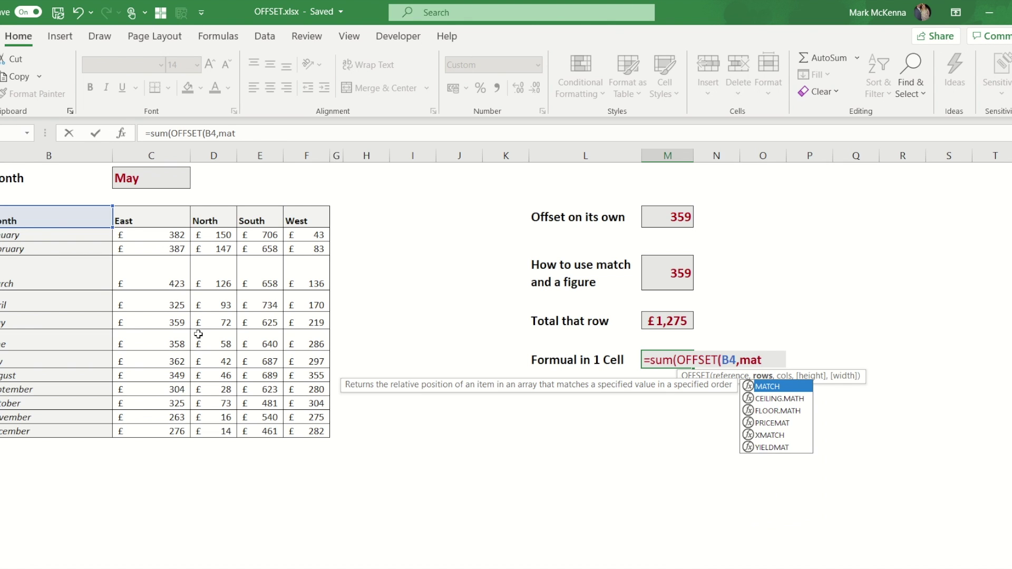
{"action": "key", "text": "Tab"}
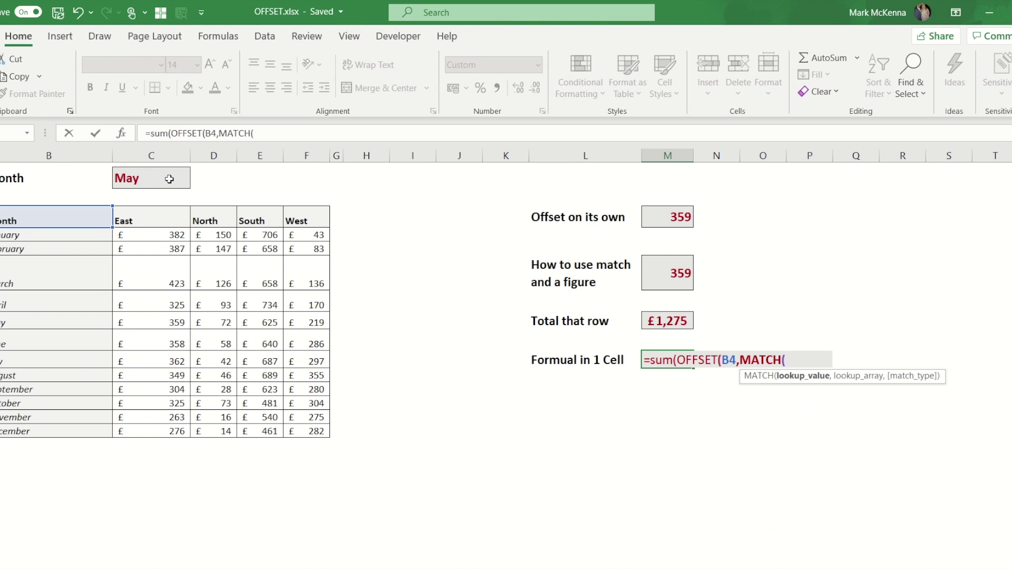
{"action": "left_click", "coordinate": [159, 180]}
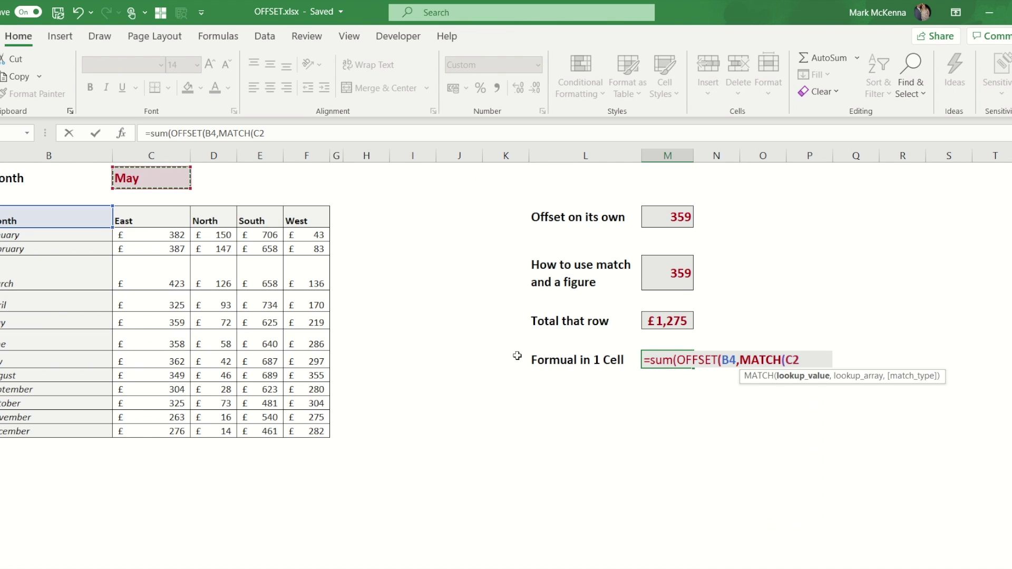
{"action": "type", "text": ","}
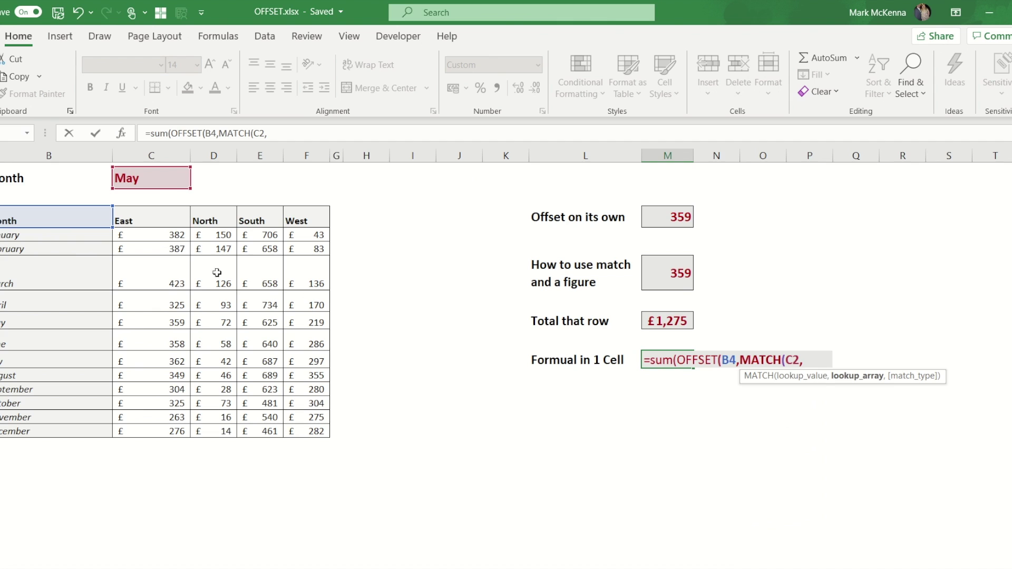
{"action": "left_click", "coordinate": [37, 235]}
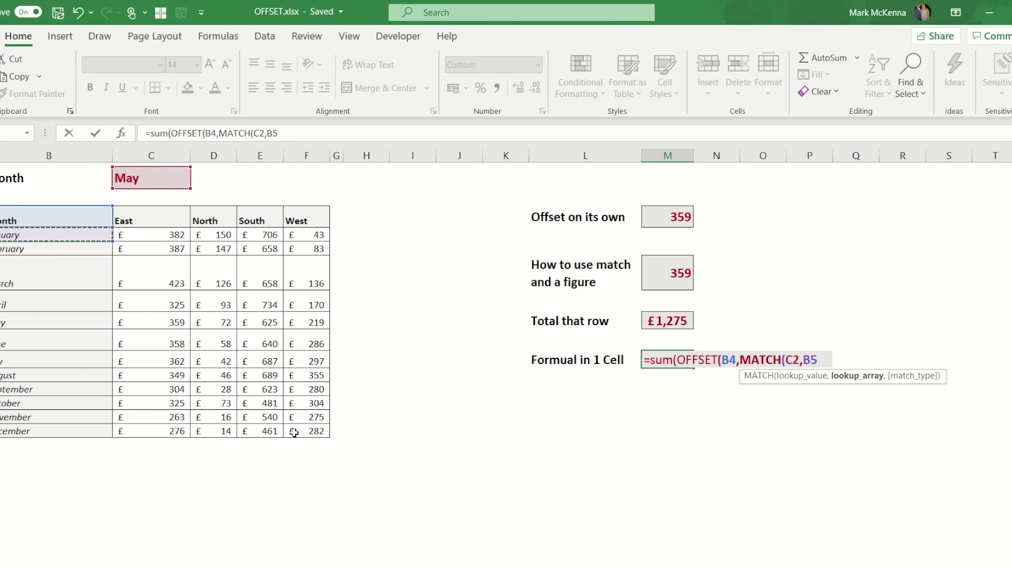
{"action": "key", "text": "ctrl+shift+Down"}
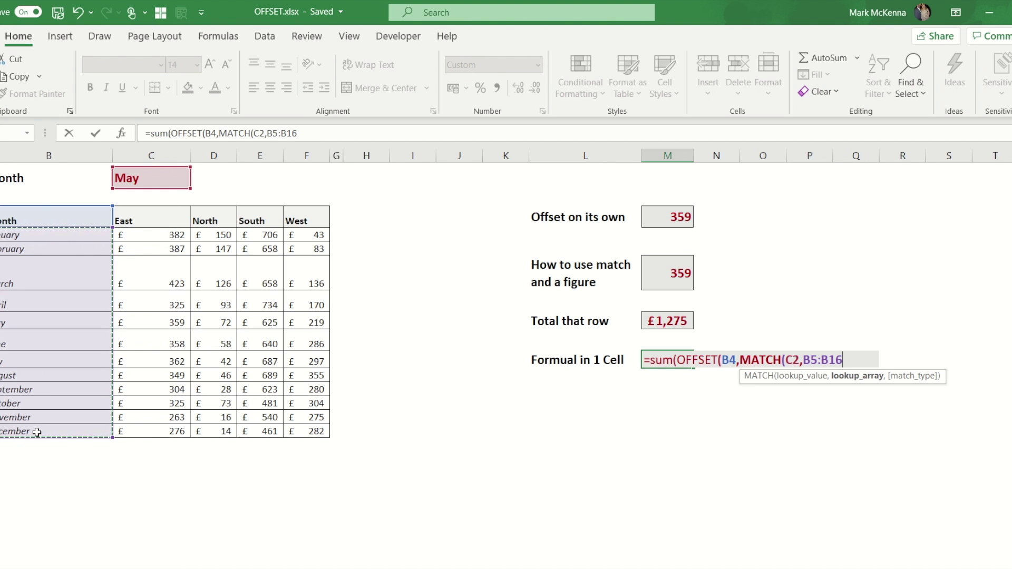
{"action": "type", "text": ","}
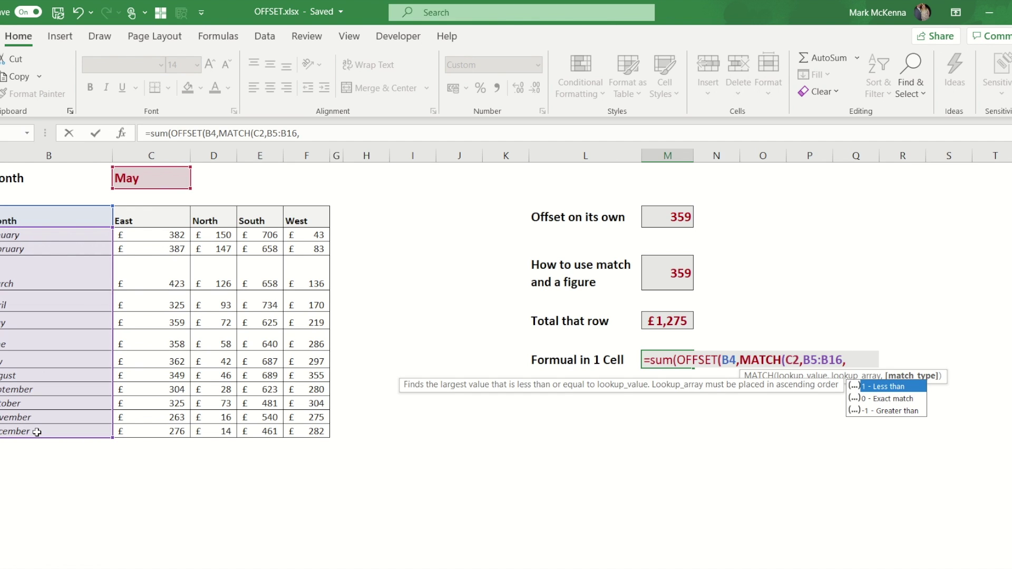
{"action": "type", "text": "0)"}
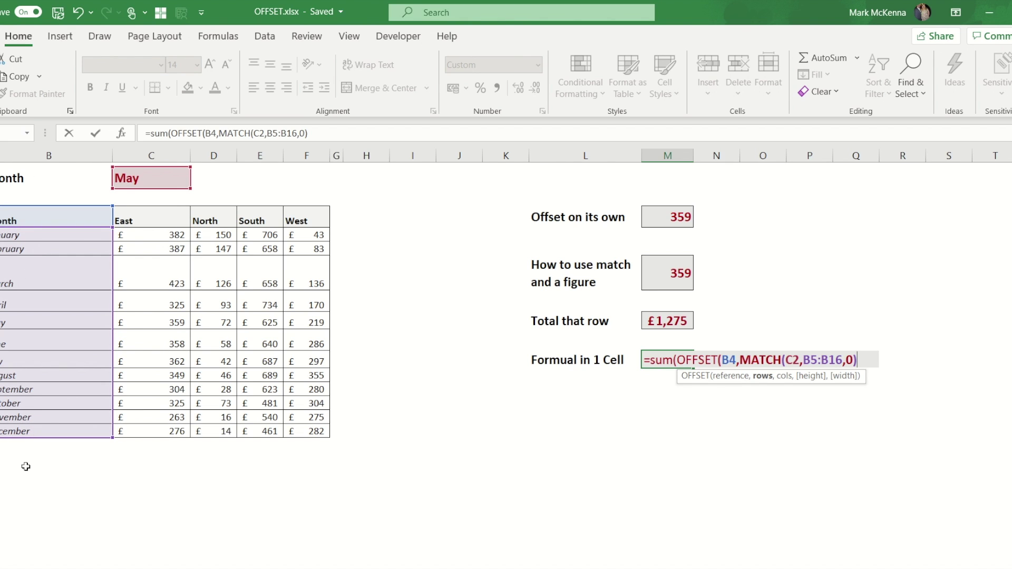
Step: Complete the "Formual in 1 Cell" SUM formula with OFFSET columns 1, height 1 and width 4, and commit it
{"action": "type", "text": ","}
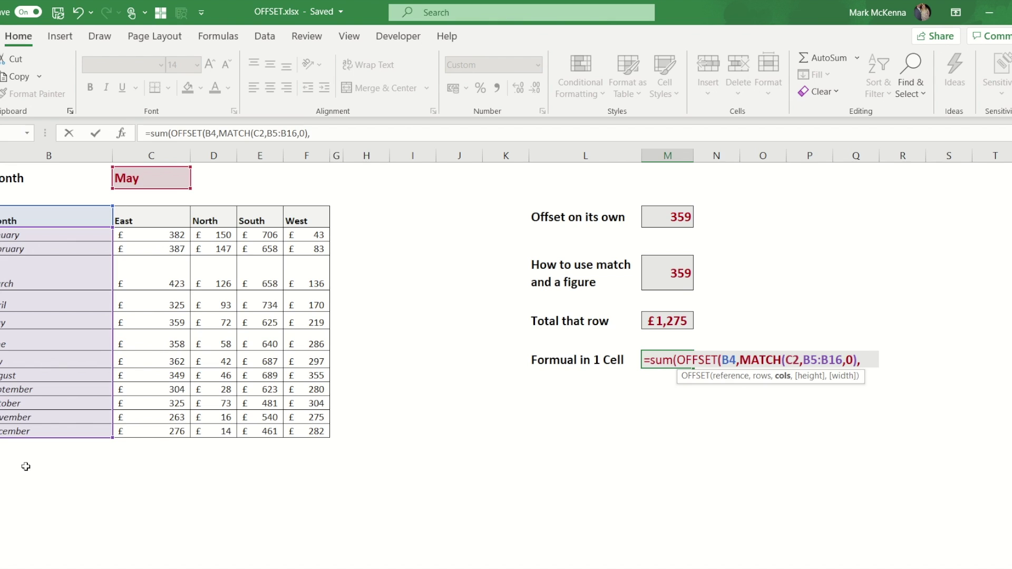
{"action": "type", "text": "1,"}
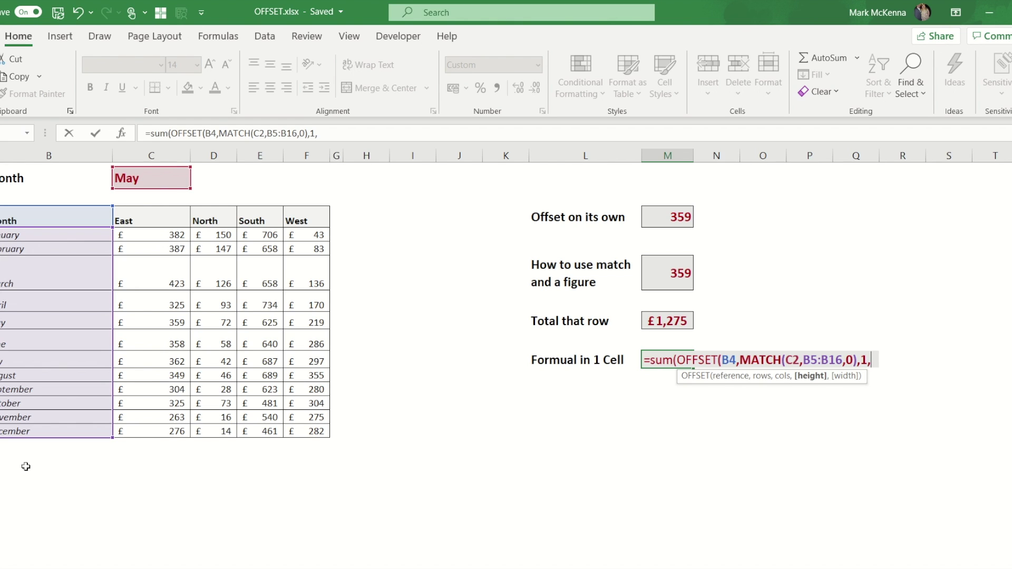
{"action": "type", "text": "1"}
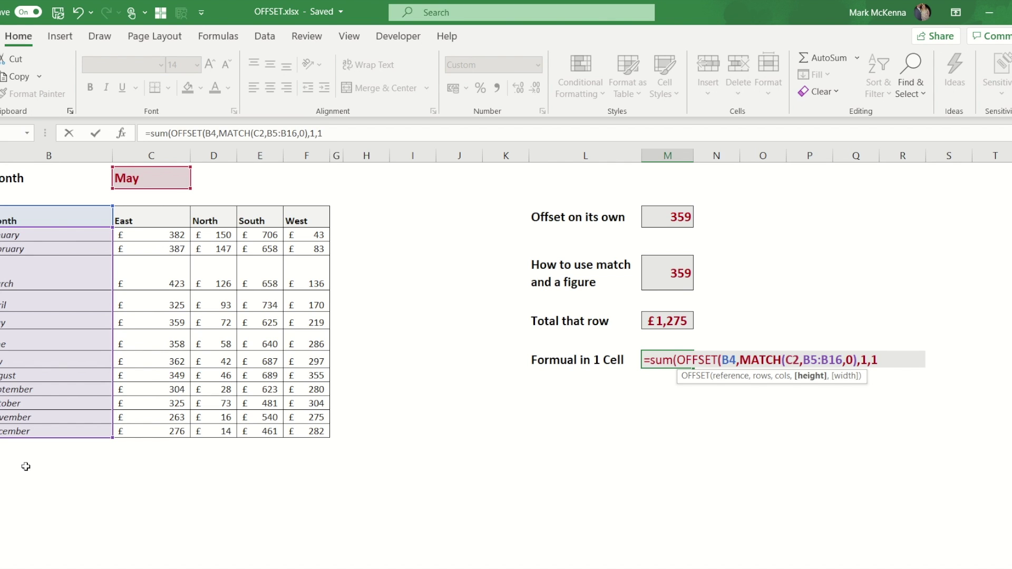
{"action": "type", "text": ","}
{"action": "type", "text": "4)"}
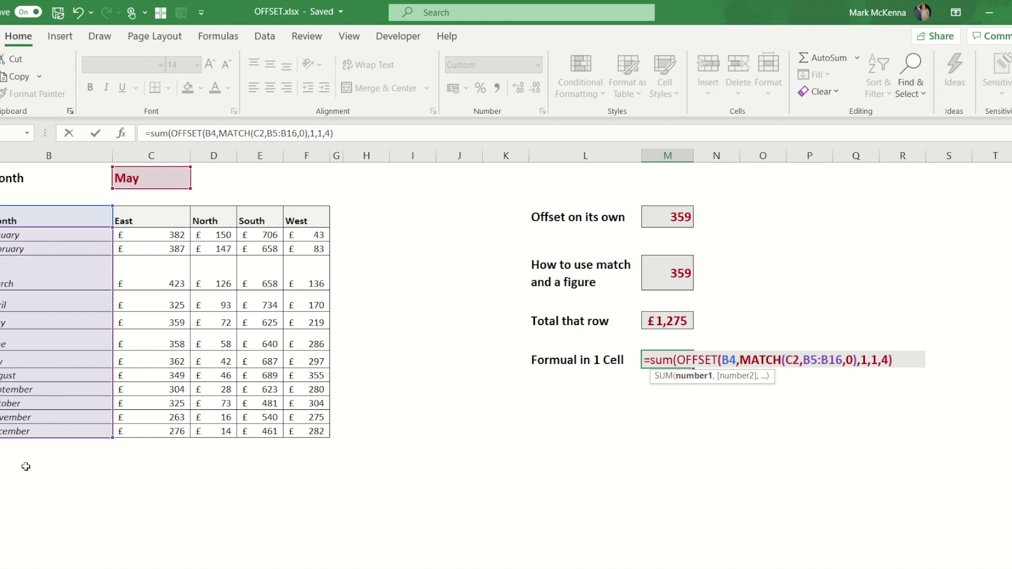
{"action": "type", "text": ")"}
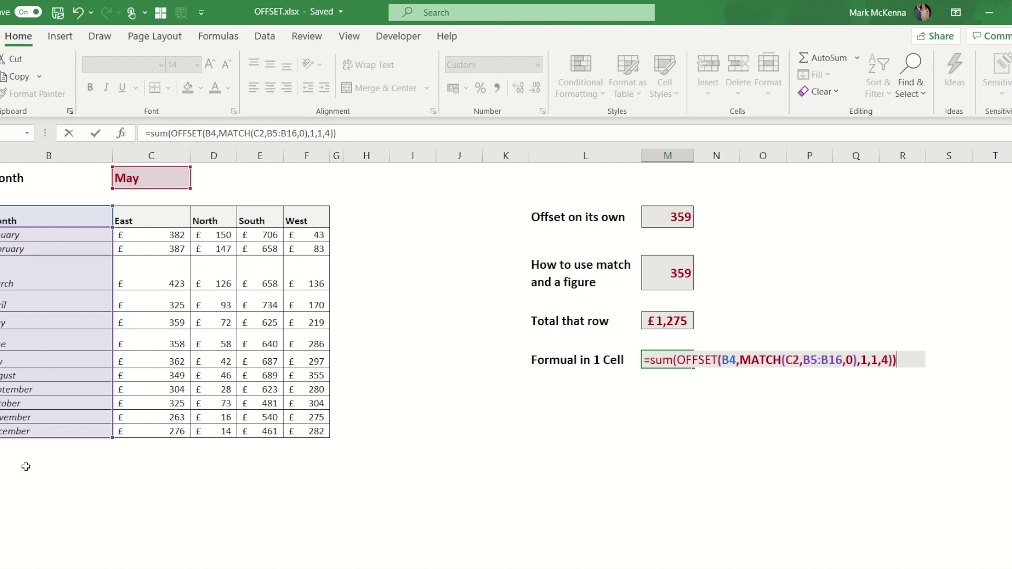
{"action": "key", "text": "Return"}
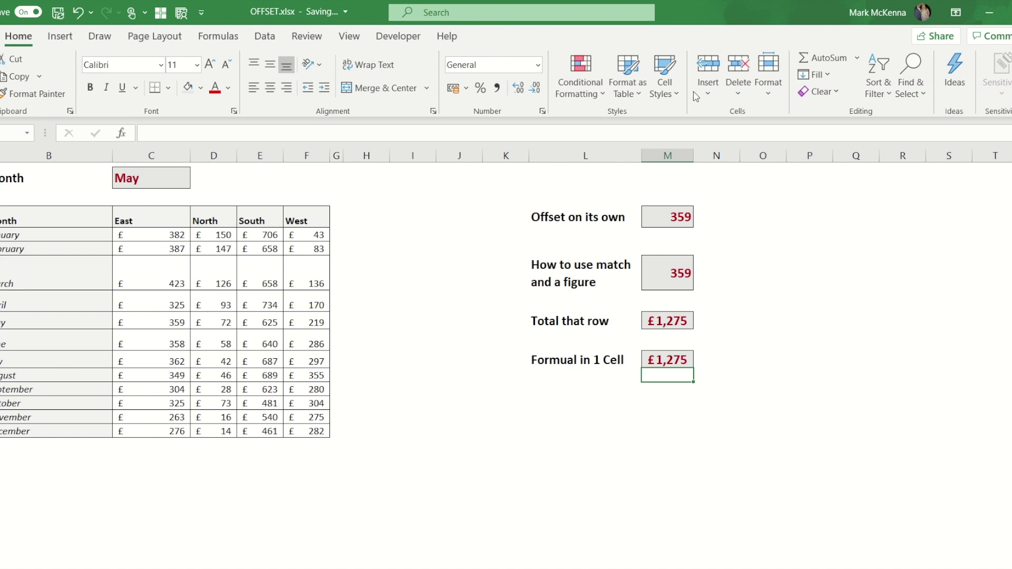
Step: Review the committed one-cell formula, and set the month in C2 to October
{"action": "left_click", "coordinate": [668, 359]}
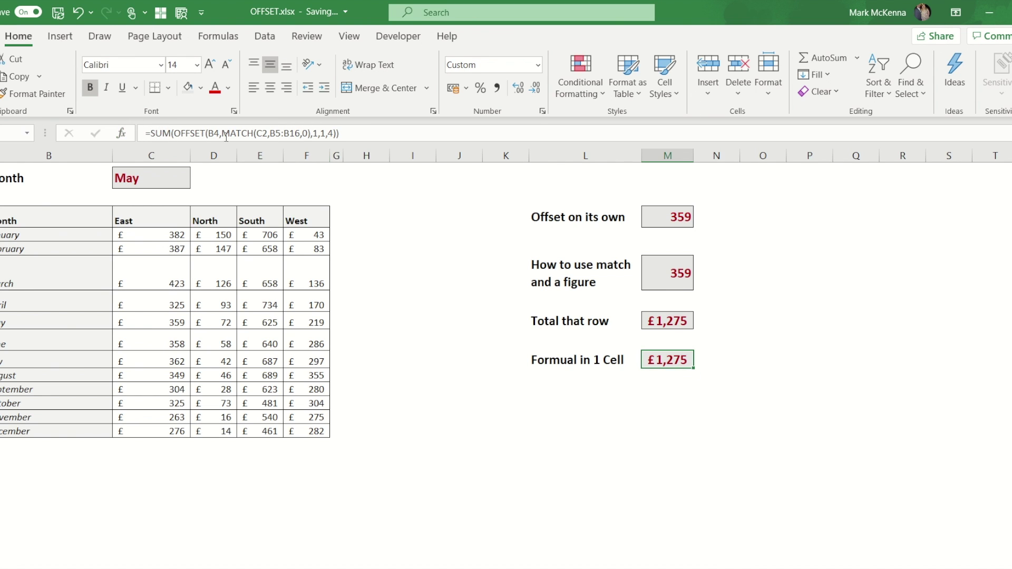
{"action": "left_click", "coordinate": [141, 179]}
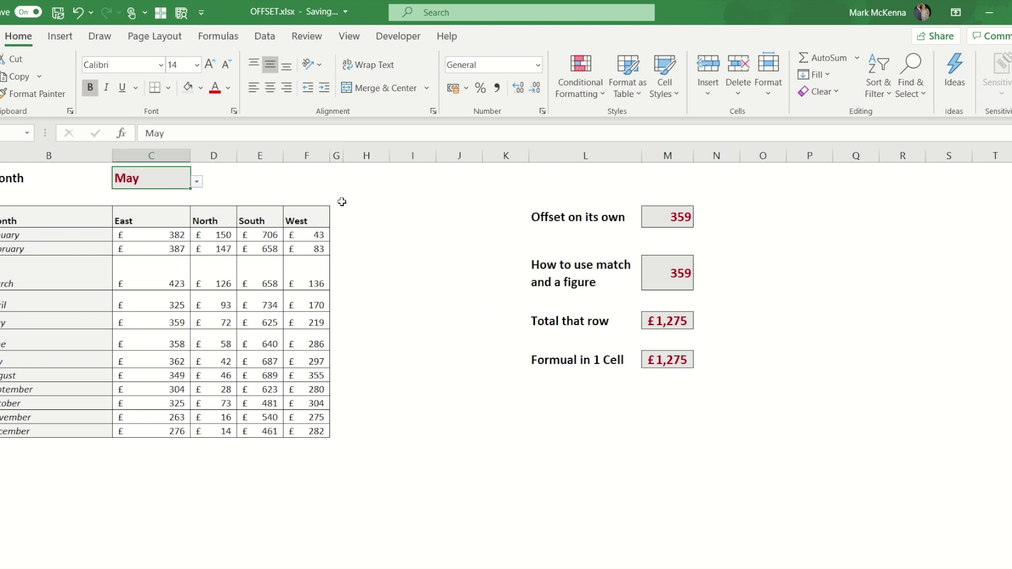
{"action": "left_click", "coordinate": [197, 181]}
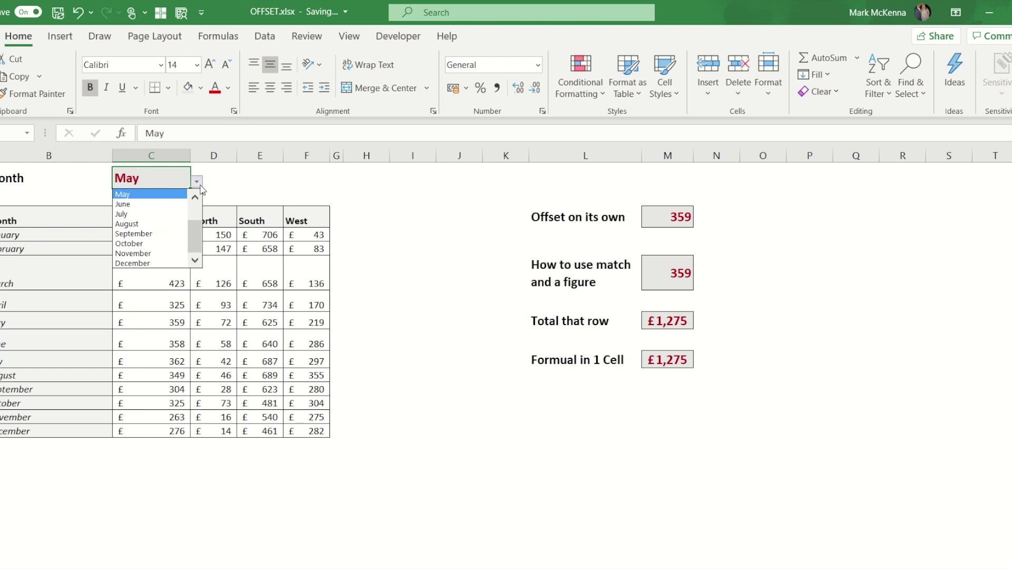
{"action": "left_click", "coordinate": [151, 244]}
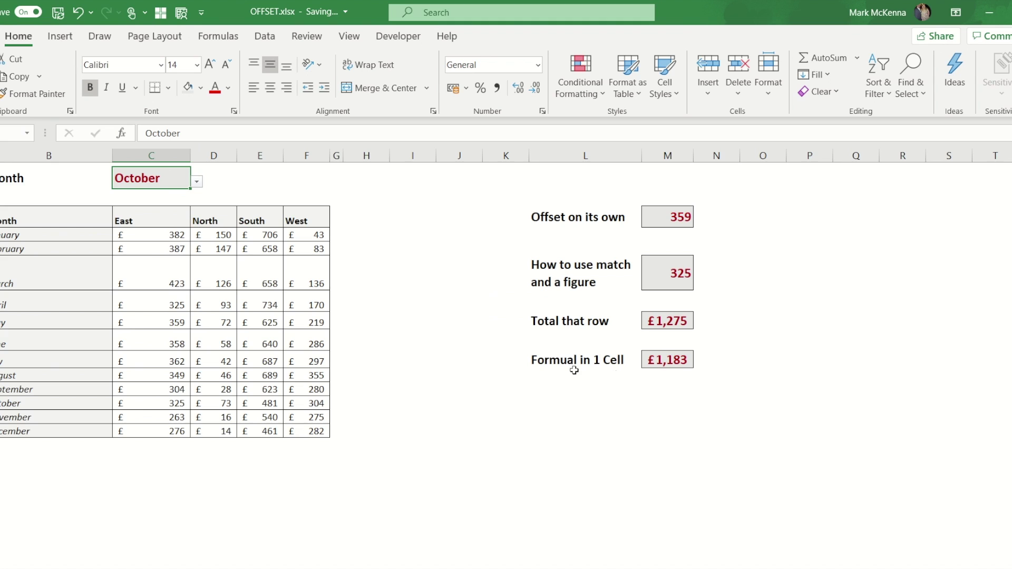